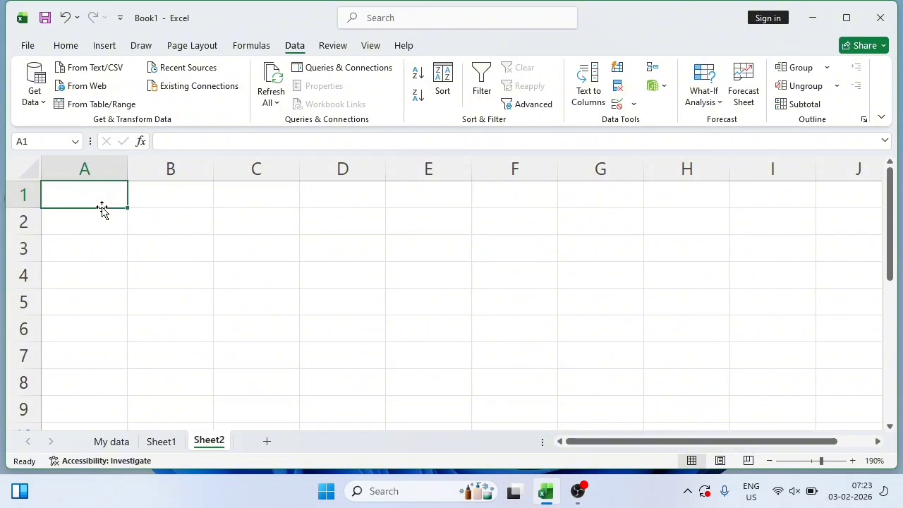
pyautogui.write('Name')
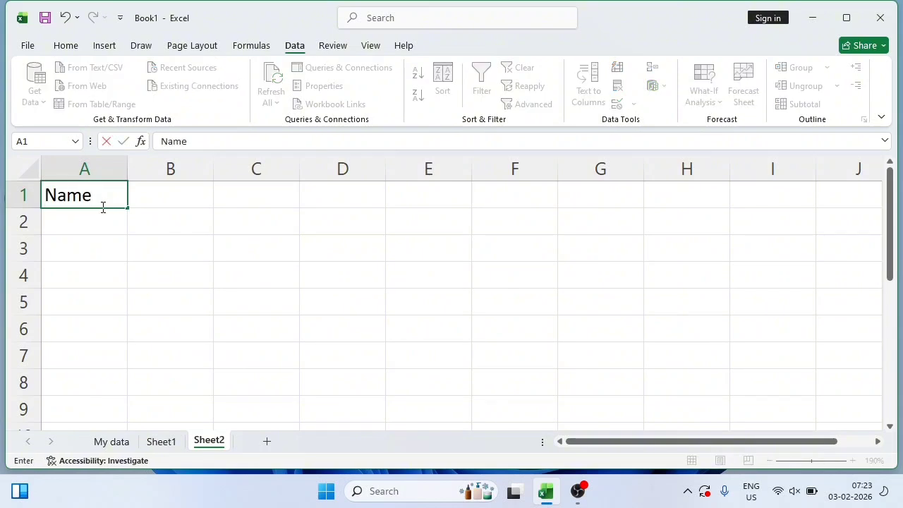
pyautogui.press('Tab')
pyautogui.write('Clas')
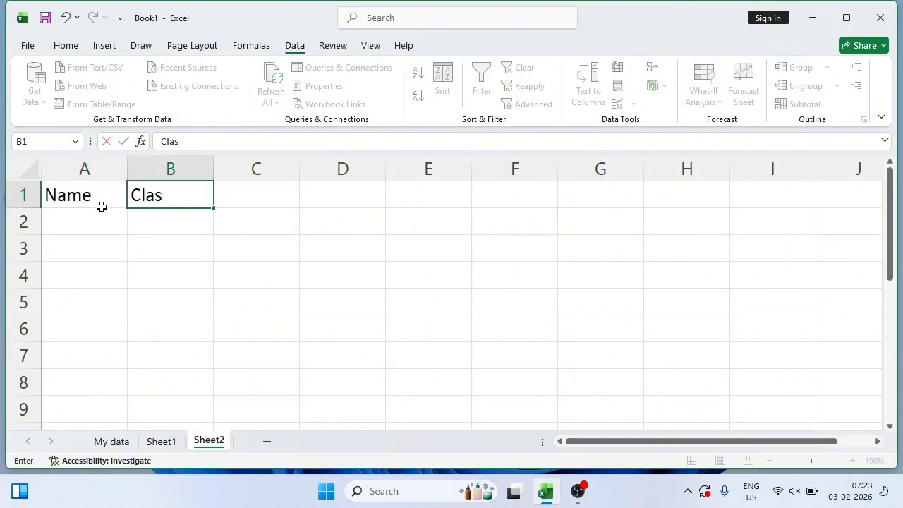
pyautogui.click(139, 269)
pyautogui.moveTo(81, 191); pyautogui.dragTo(178, 194)
pyautogui.press('Delete')
pyautogui.click(181, 272)
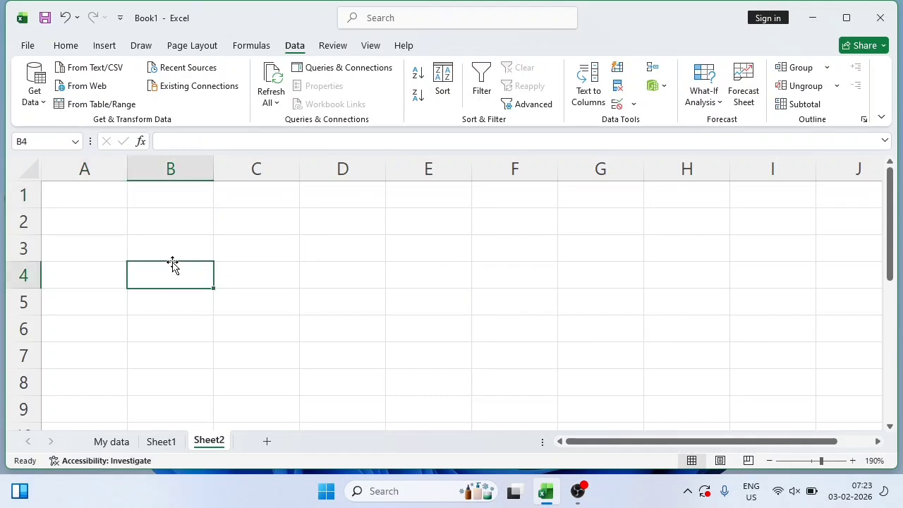
# Enter the text "Name Class Math phy chem comp eng" in cell A1 of Sheet2
pyautogui.click(90, 197)
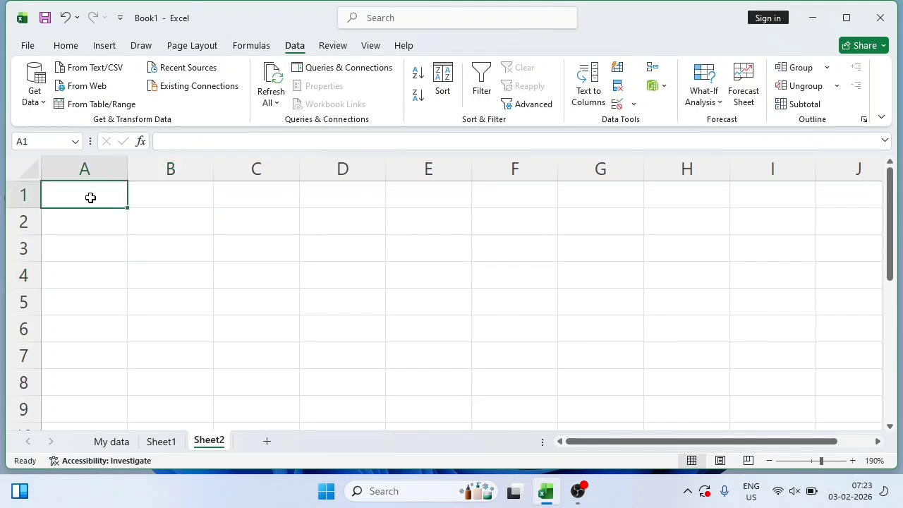
pyautogui.write('Name')
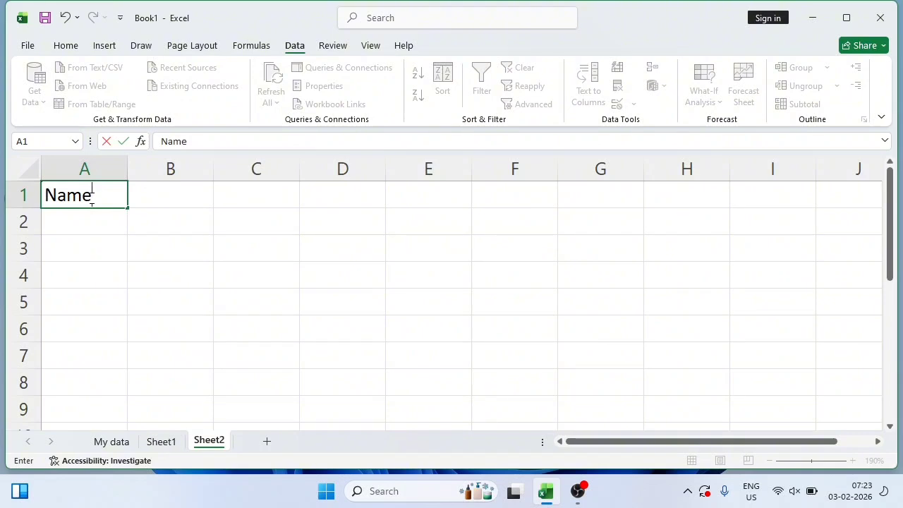
pyautogui.write(' Class')
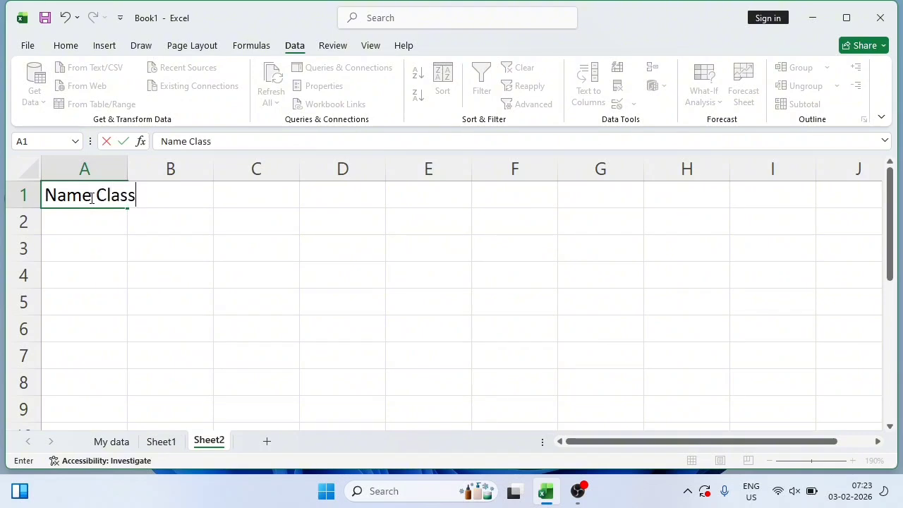
pyautogui.write(' Math phy')
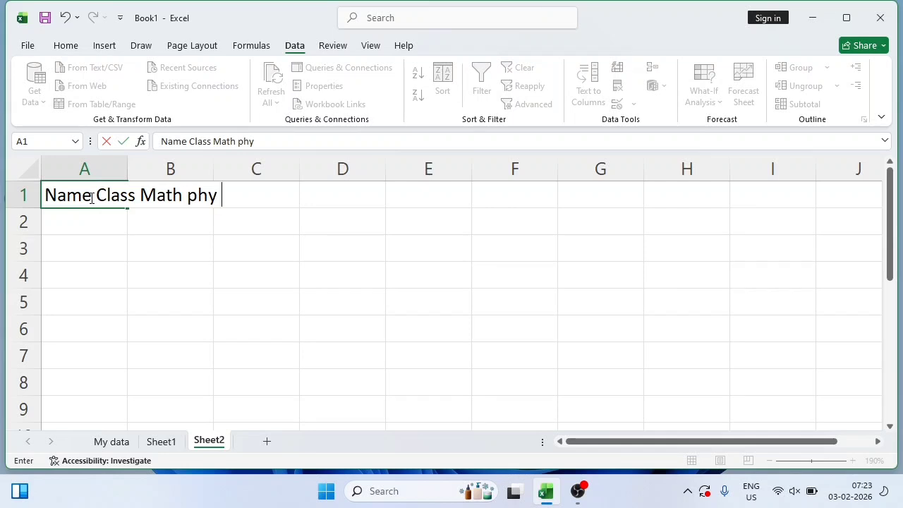
pyautogui.write(' chem comp')
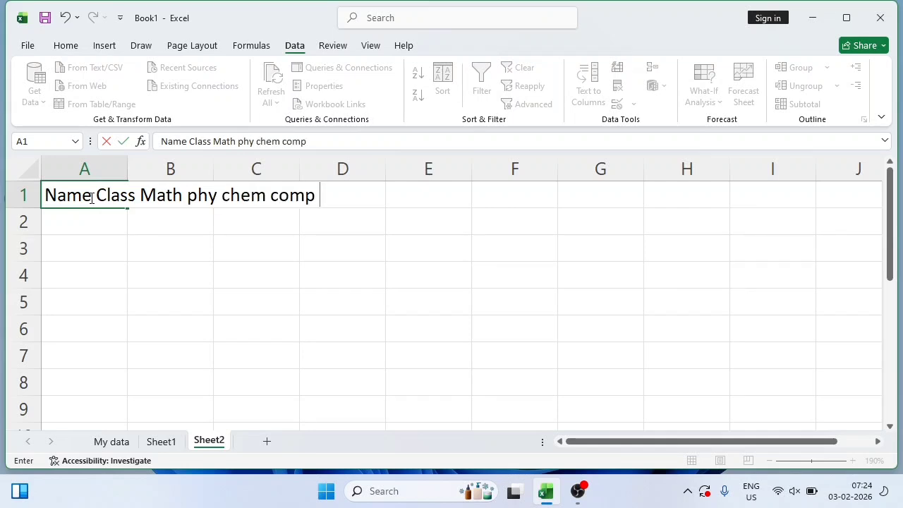
pyautogui.write(' eng')
pyautogui.click(214, 306)
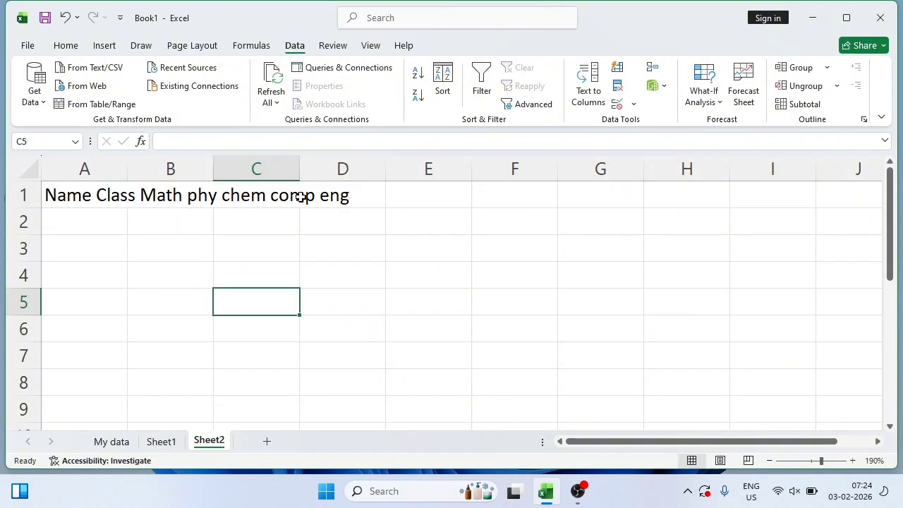
# Split the text in A1 into separate columns with Text to Columns, using fixed width and General format
pyautogui.click(76, 199)
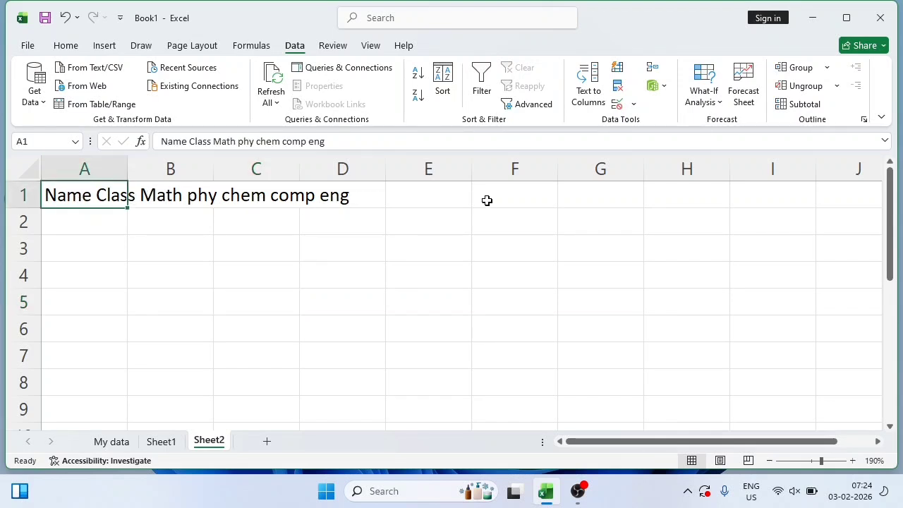
pyautogui.click(256, 293)
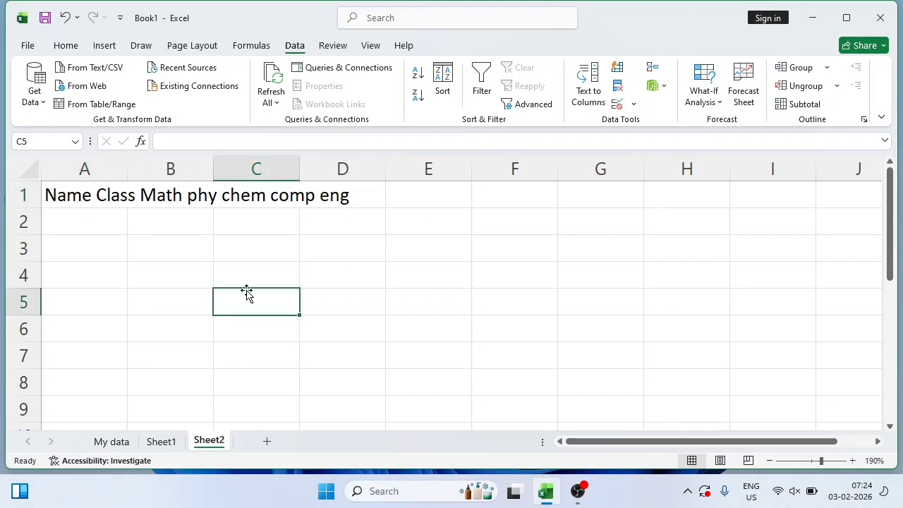
pyautogui.click(93, 196)
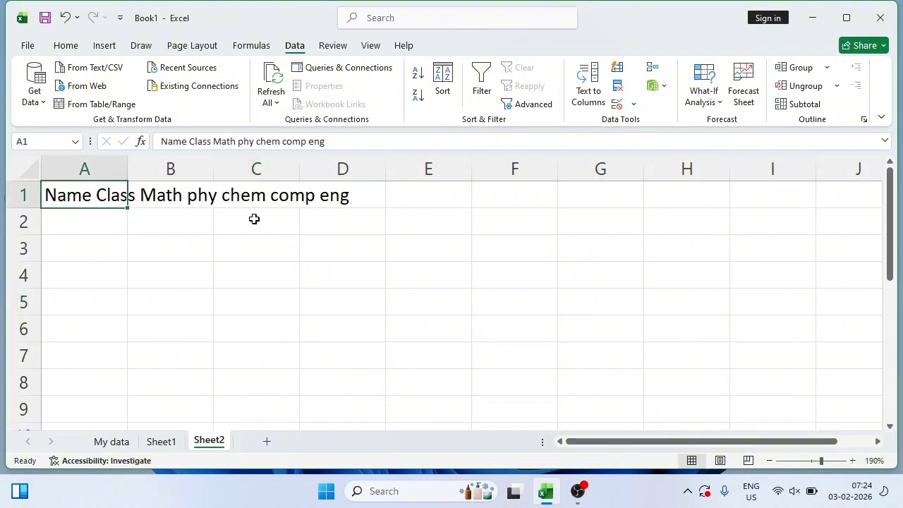
pyautogui.click(590, 97)
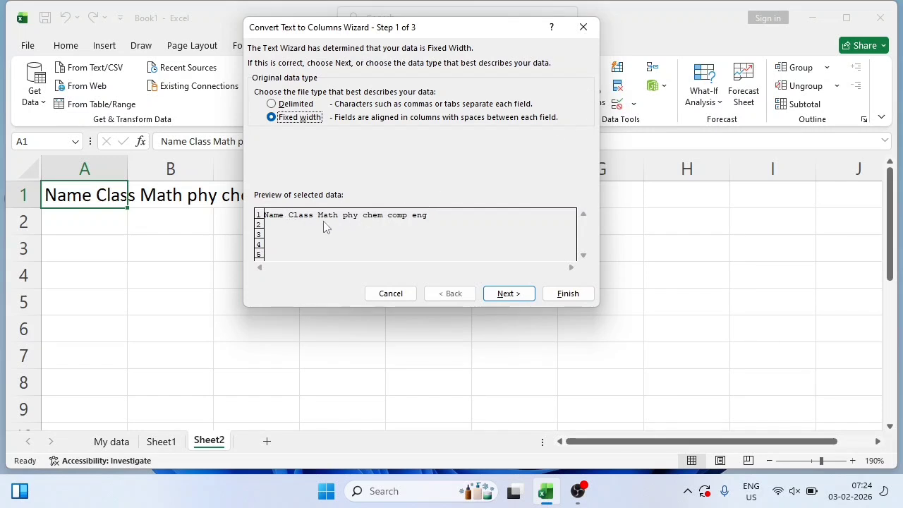
pyautogui.click(506, 294)
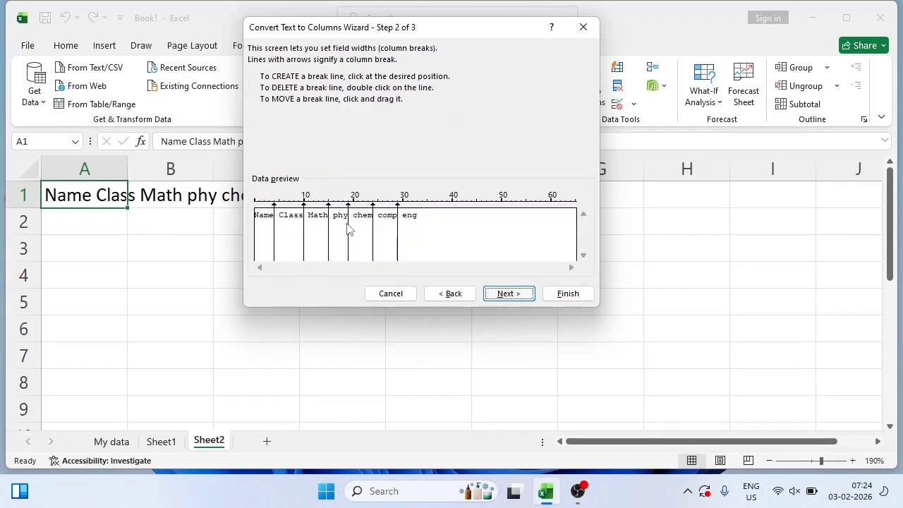
pyautogui.click(506, 293)
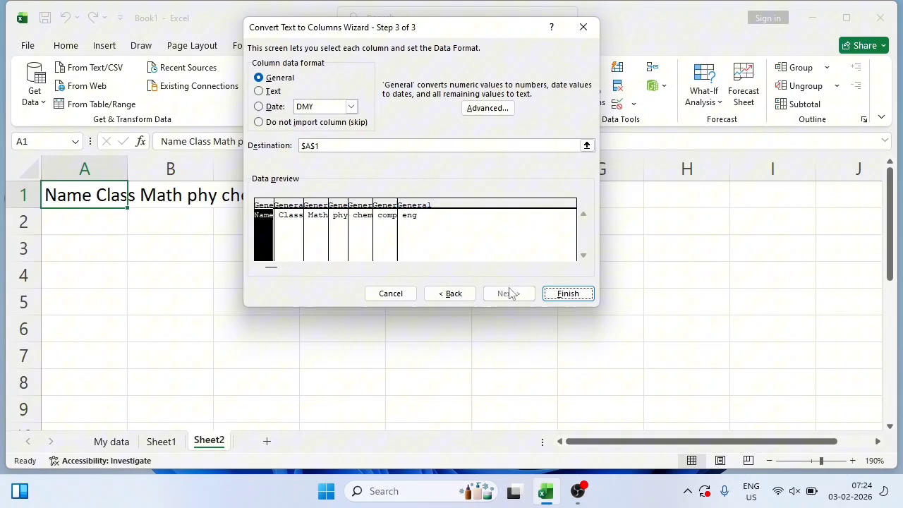
pyautogui.click(559, 293)
pyautogui.click(343, 275)
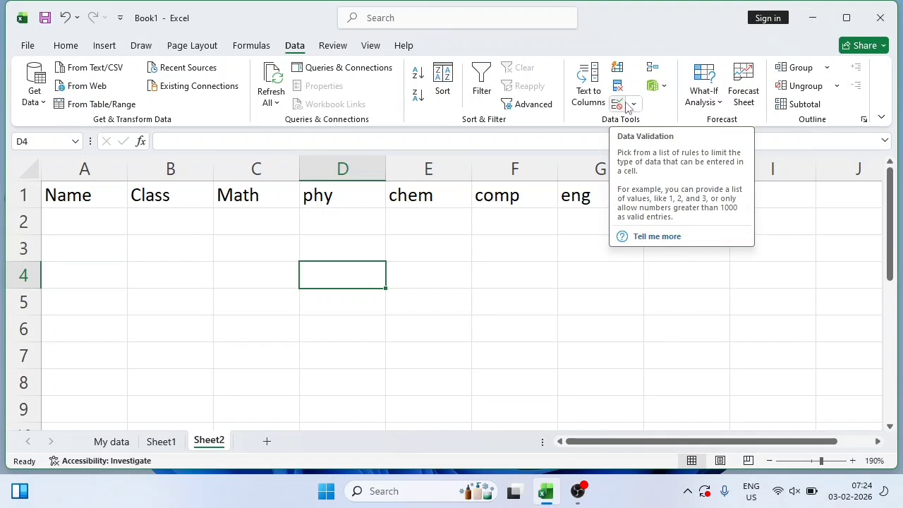
# Clear the Name and Class criteria block in D9:E10 on Sheet1
pyautogui.click(168, 442)
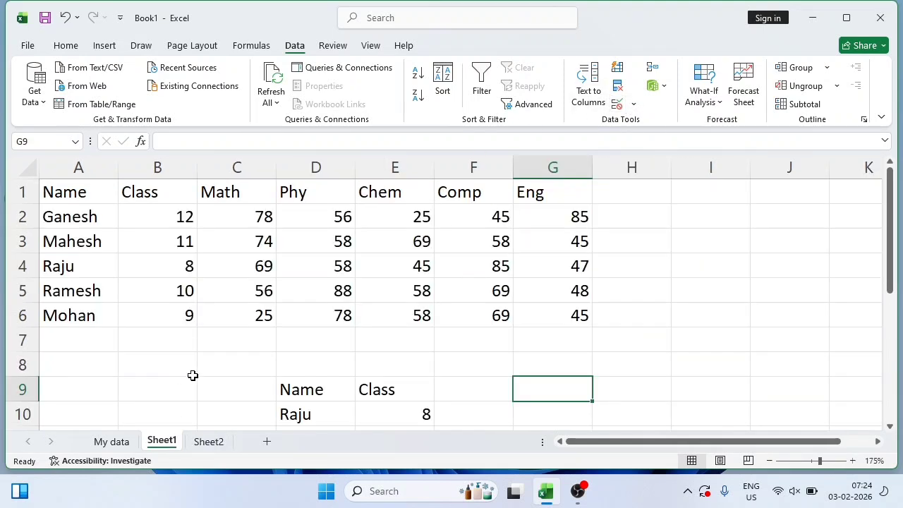
pyautogui.moveTo(279, 387); pyautogui.dragTo(381, 405)
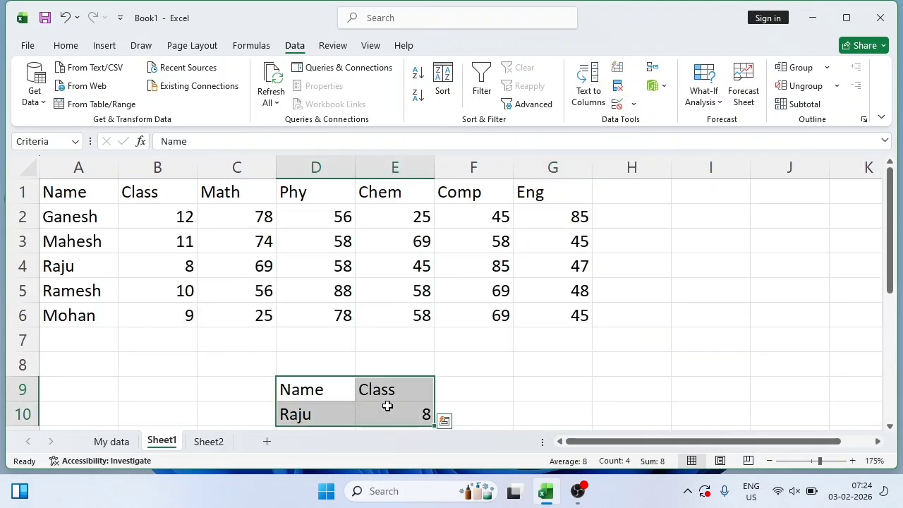
pyautogui.press('Delete')
pyautogui.click(254, 346)
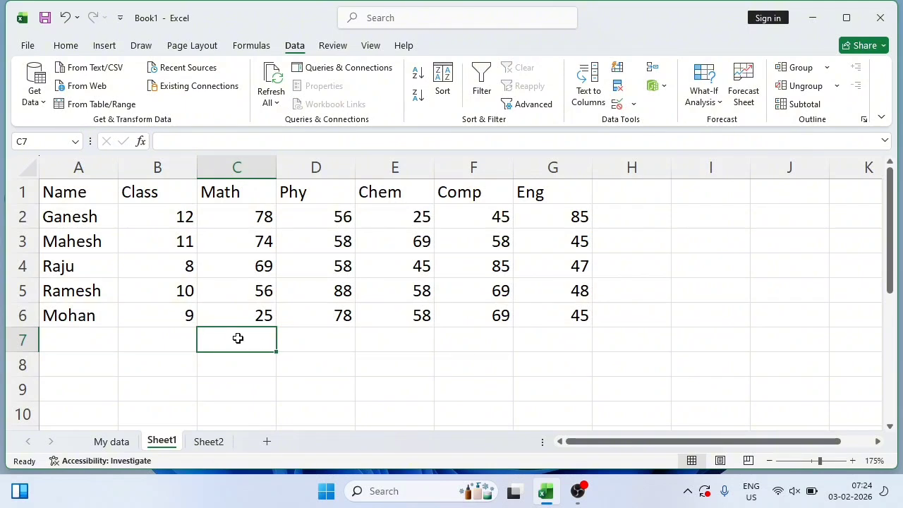
# Copy the two student records in A3:G4 and paste them below the table, starting at A7
pyautogui.moveTo(74, 239); pyautogui.dragTo(575, 261)
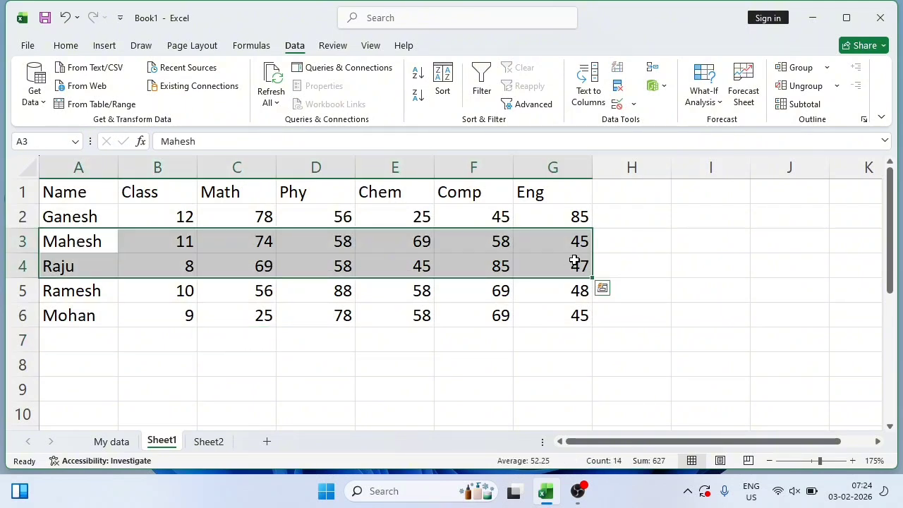
pyautogui.hotkey('ctrl', 'c')
pyautogui.click(68, 339)
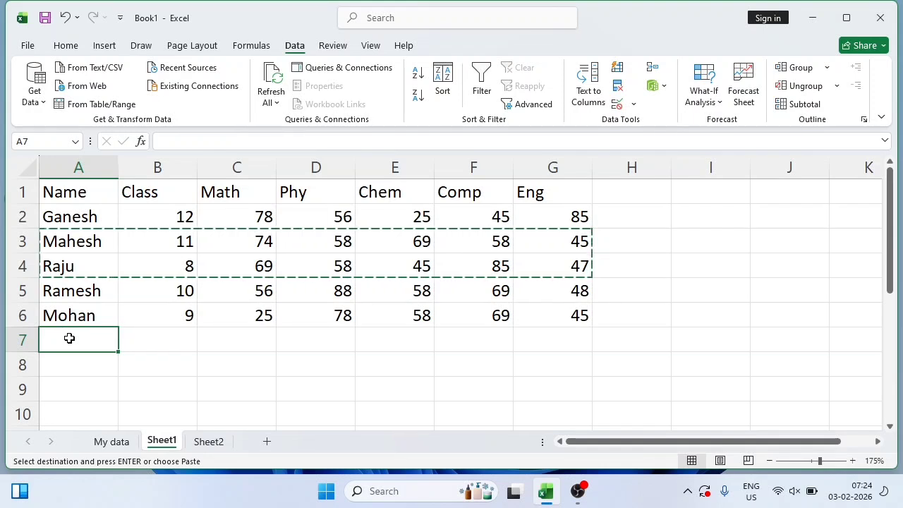
pyautogui.hotkey('ctrl', 'v')
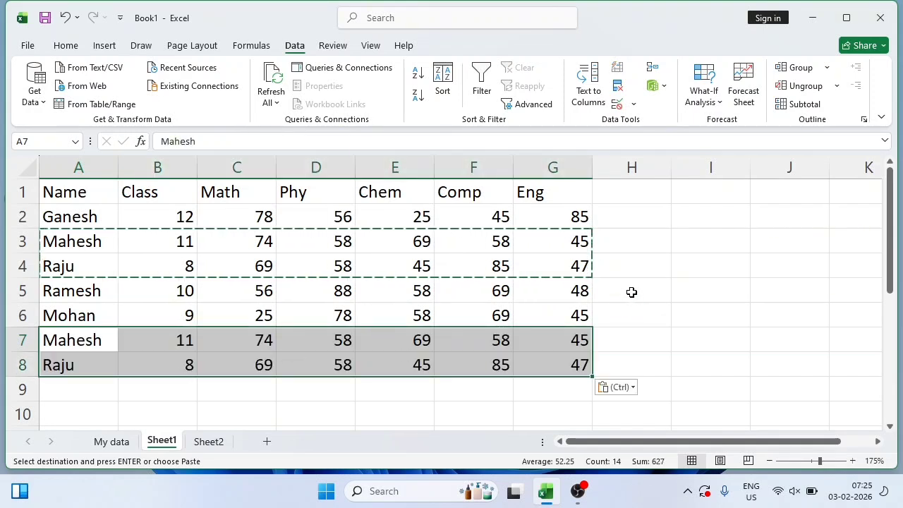
pyautogui.click(631, 291)
pyautogui.press('Escape')
pyautogui.click(626, 372)
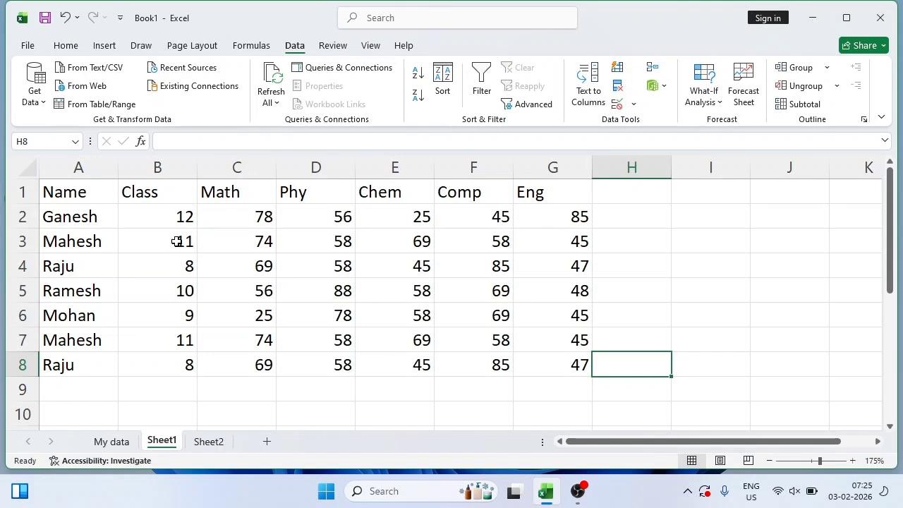
# Remove duplicate records from the table A1:G8, comparing all columns and treating the first row as headers
pyautogui.click(174, 220)
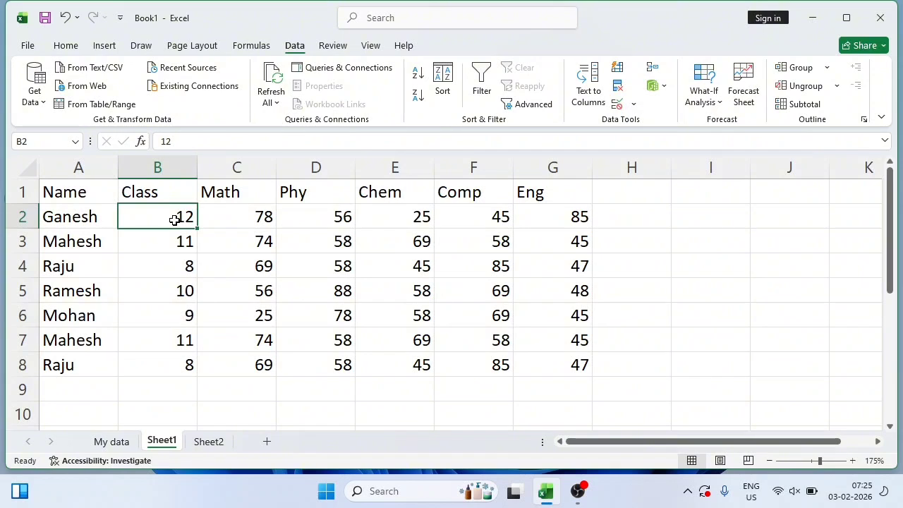
pyautogui.hotkey('ctrl', 'a')
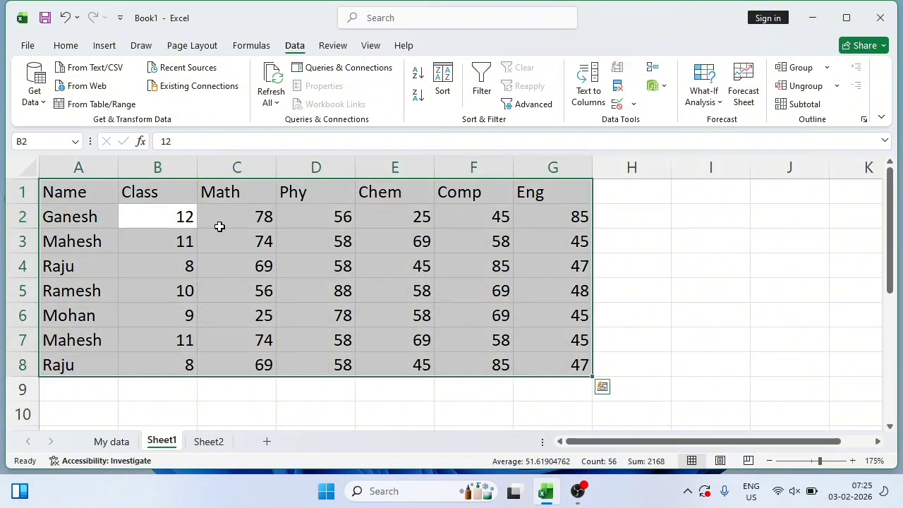
pyautogui.click(618, 88)
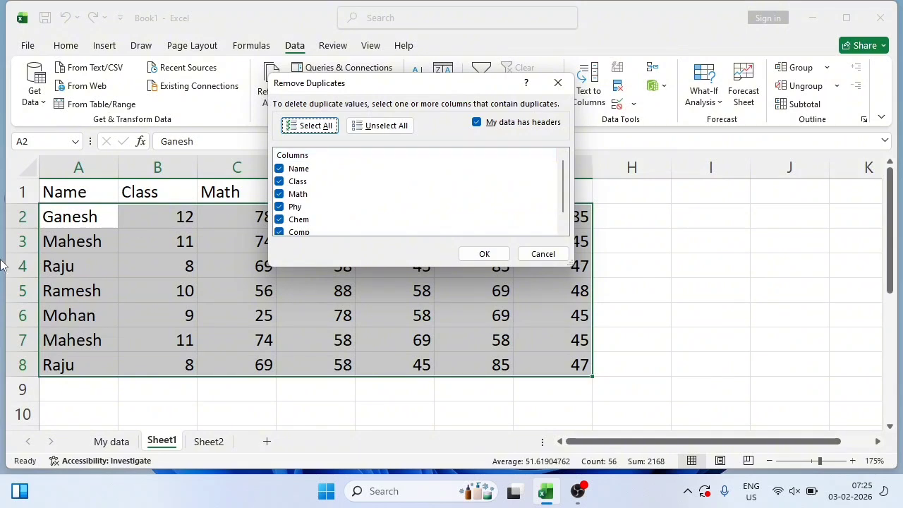
pyautogui.scroll(-1, 562, 184)
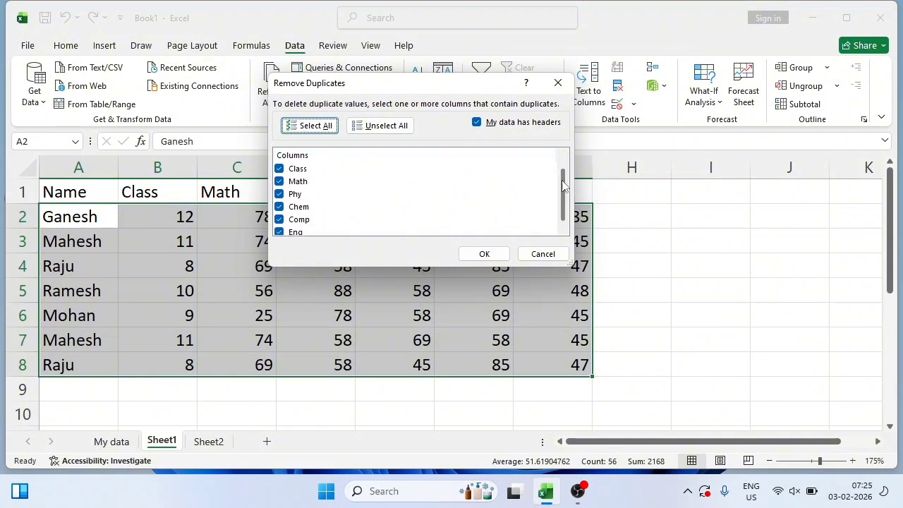
pyautogui.scroll(1, 567, 213)
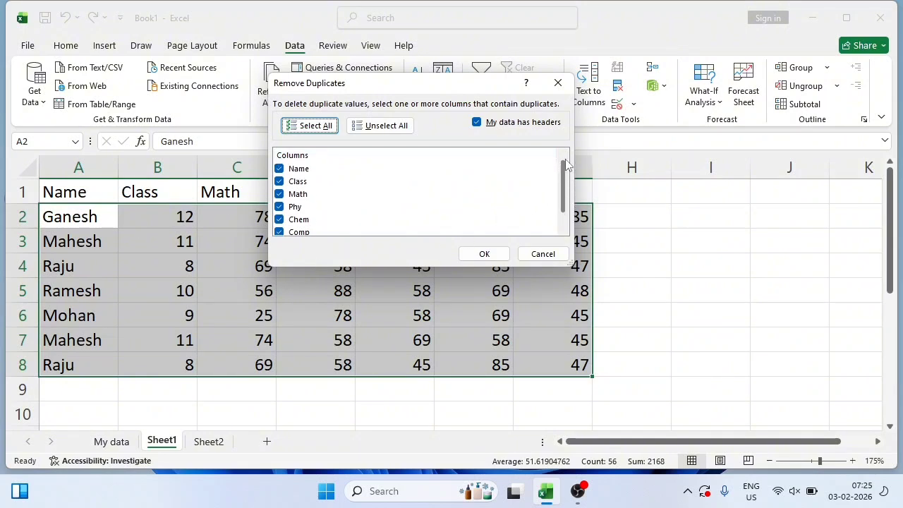
pyautogui.click(484, 254)
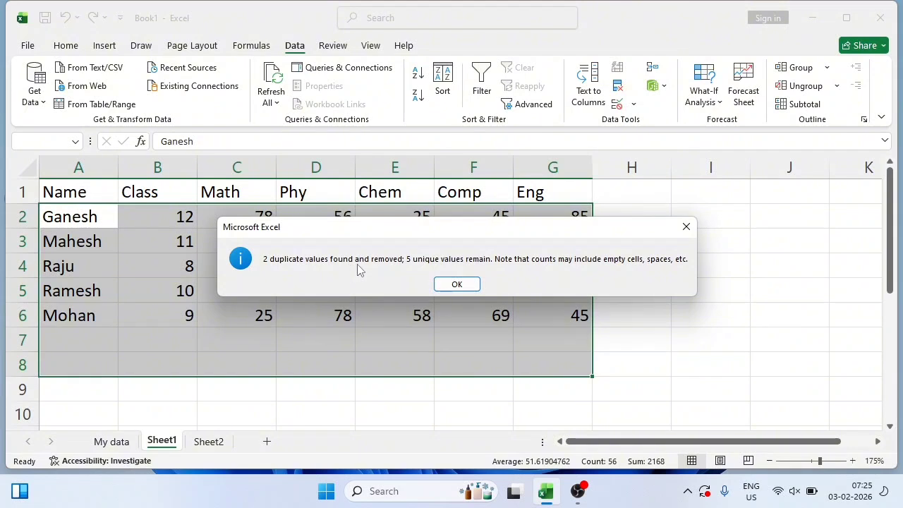
pyautogui.click(458, 284)
pyautogui.click(316, 342)
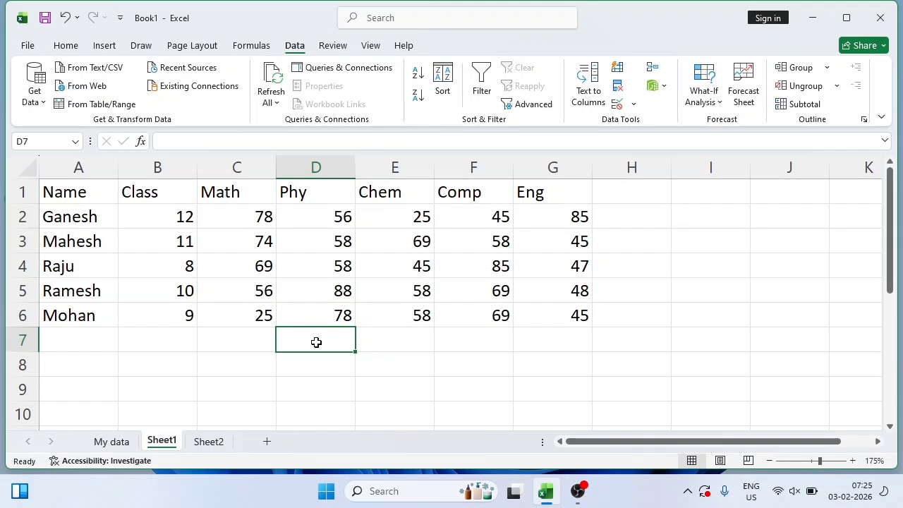
# Clear the subject headings Math through eng in C1:G1 on Sheet2, keeping Name and Class, and select C1
pyautogui.click(214, 442)
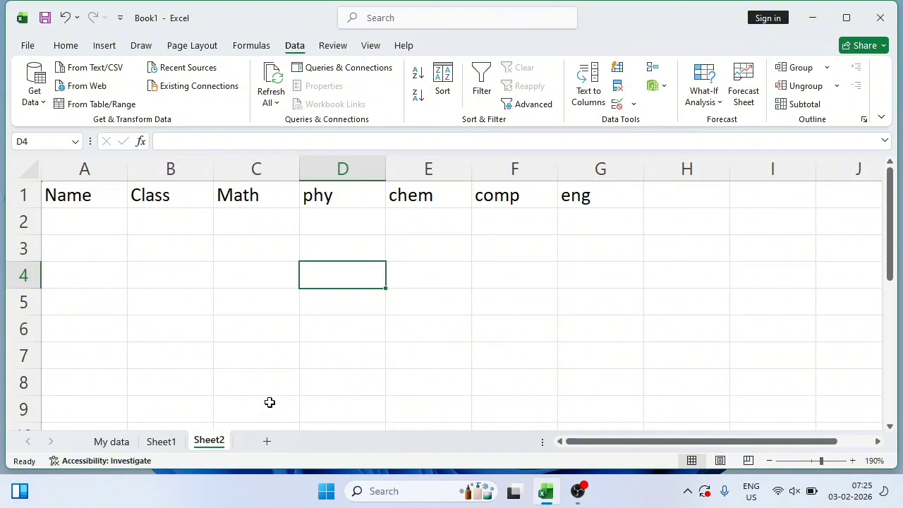
pyautogui.click(634, 105)
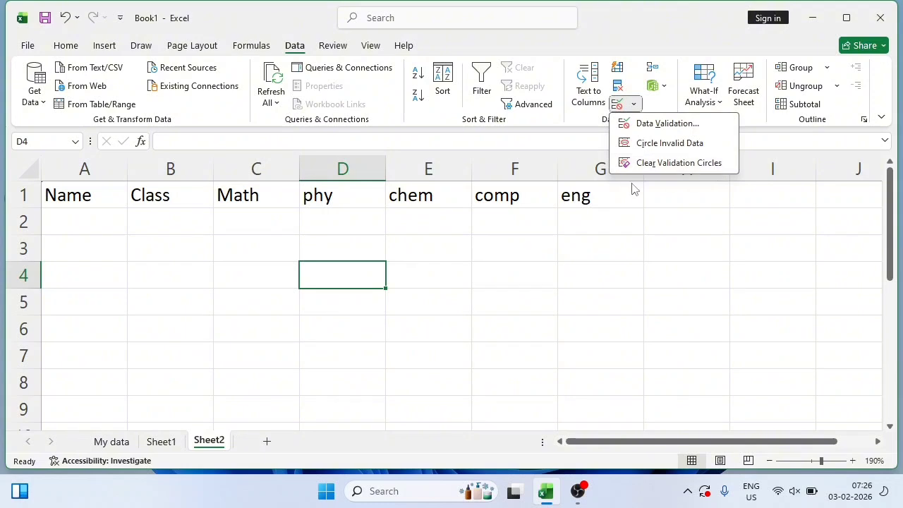
pyautogui.click(258, 194)
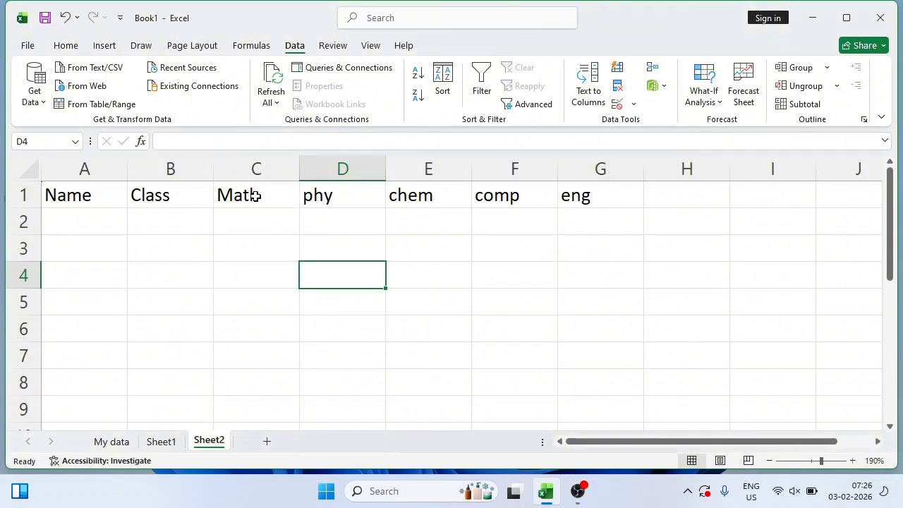
pyautogui.moveTo(256, 194); pyautogui.dragTo(568, 198)
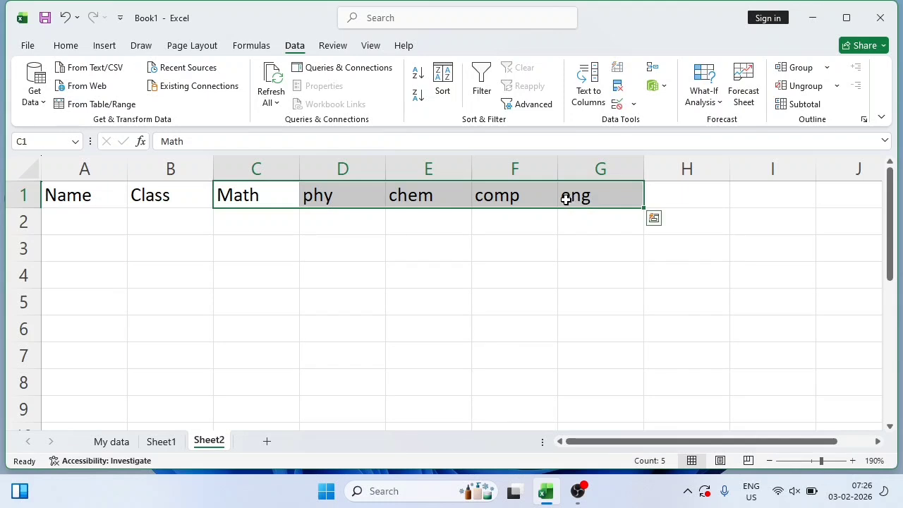
pyautogui.press('Delete')
pyautogui.click(389, 258)
pyautogui.click(262, 194)
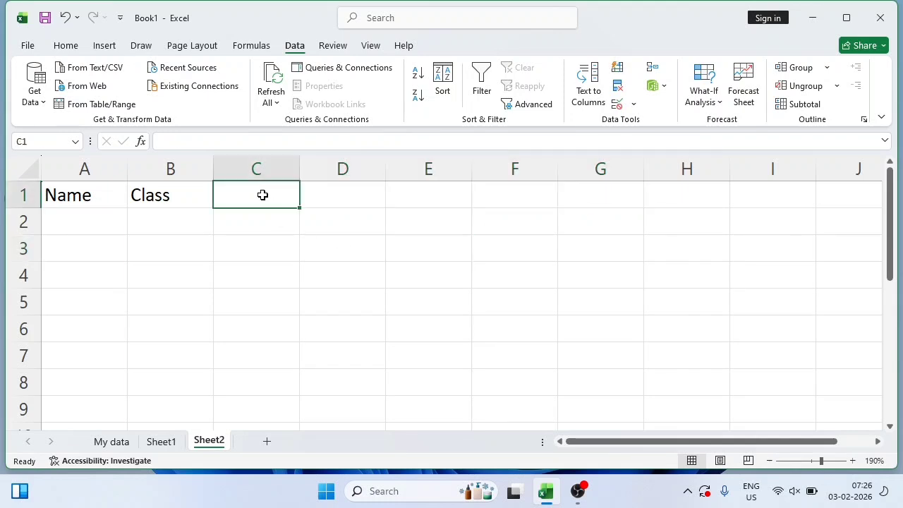
# Add the heading Per in C1 and fill row 2 with a student's name, Class 10 and Per 85.5
pyautogui.write('Per')
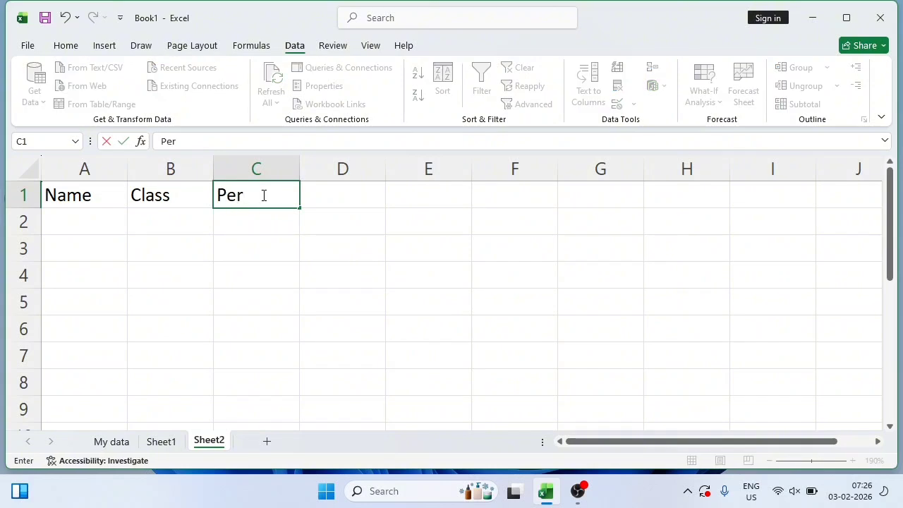
pyautogui.press('Return')
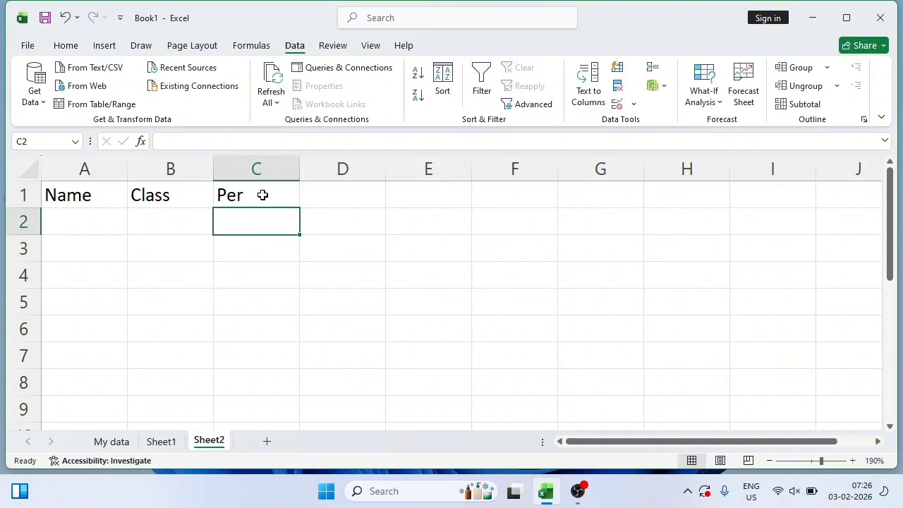
pyautogui.press('Left')
pyautogui.press('Left')
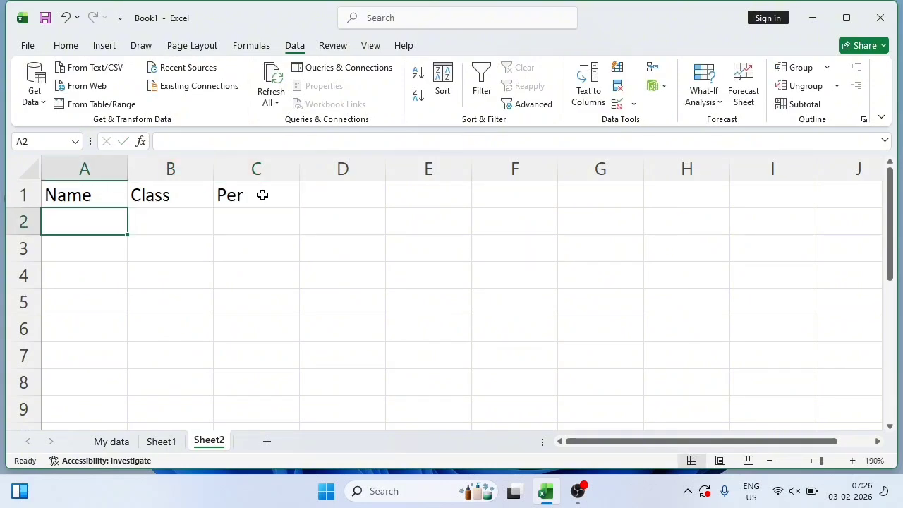
pyautogui.write('Ganesh')
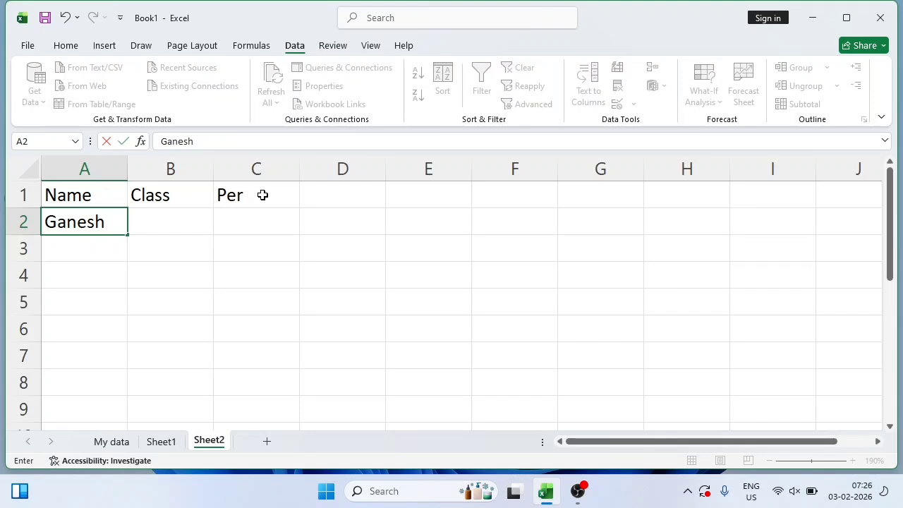
pyautogui.press('Tab')
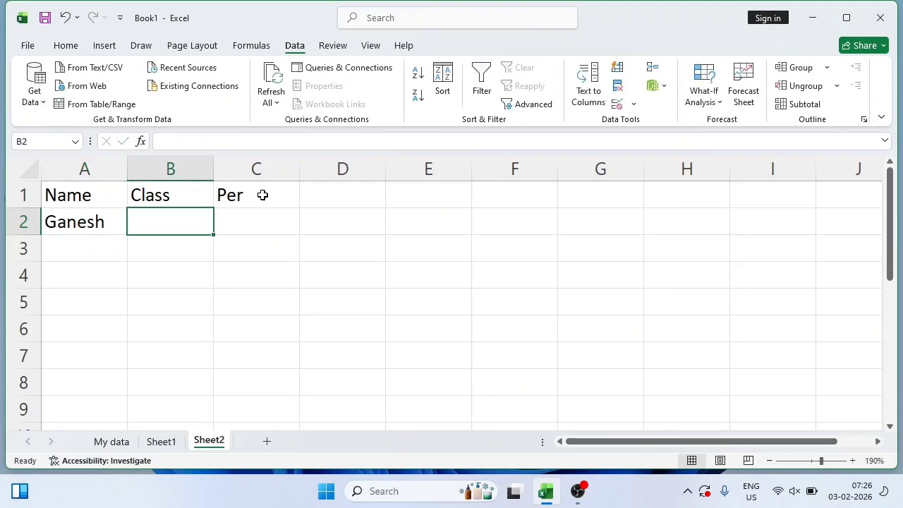
pyautogui.write('10')
pyautogui.press('Tab')
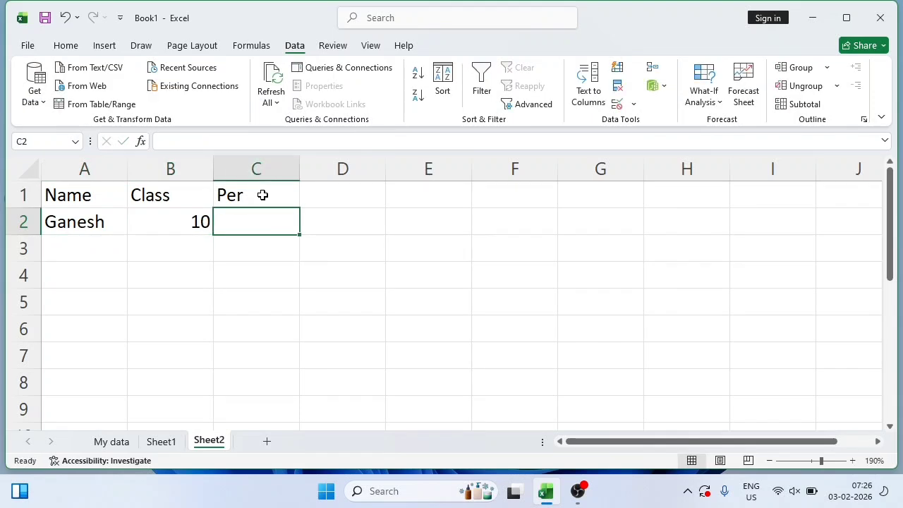
pyautogui.write('85.')
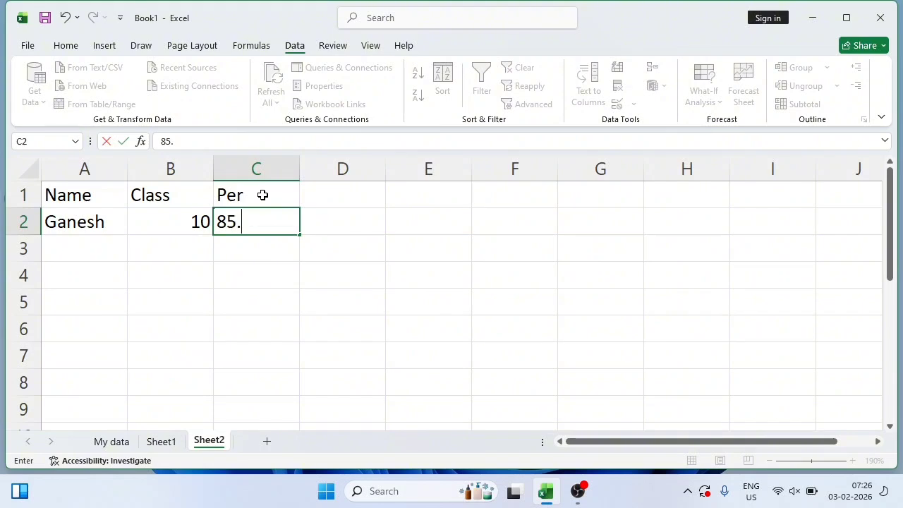
pyautogui.write('5')
pyautogui.press('Return')
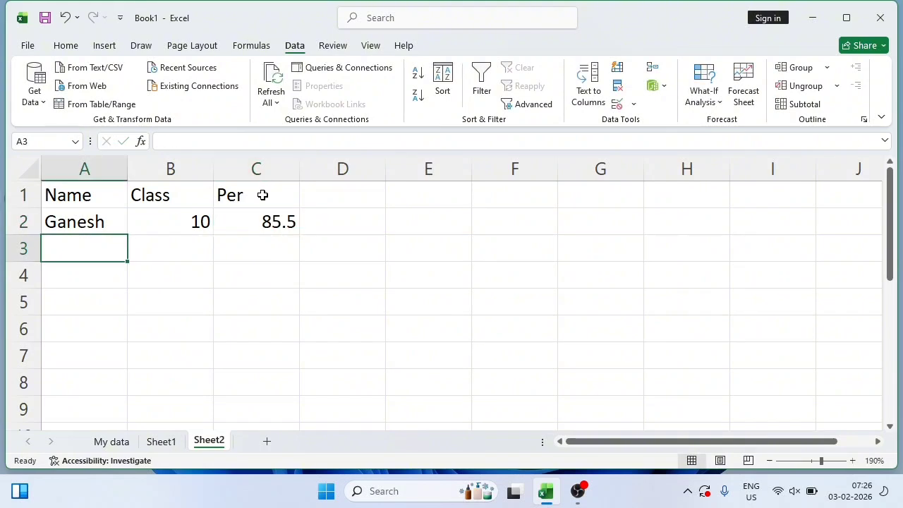
# Fill row 3 with a second student's name, Class 101 and Per 95.2
pyautogui.write('Raju')
pyautogui.press('Tab')
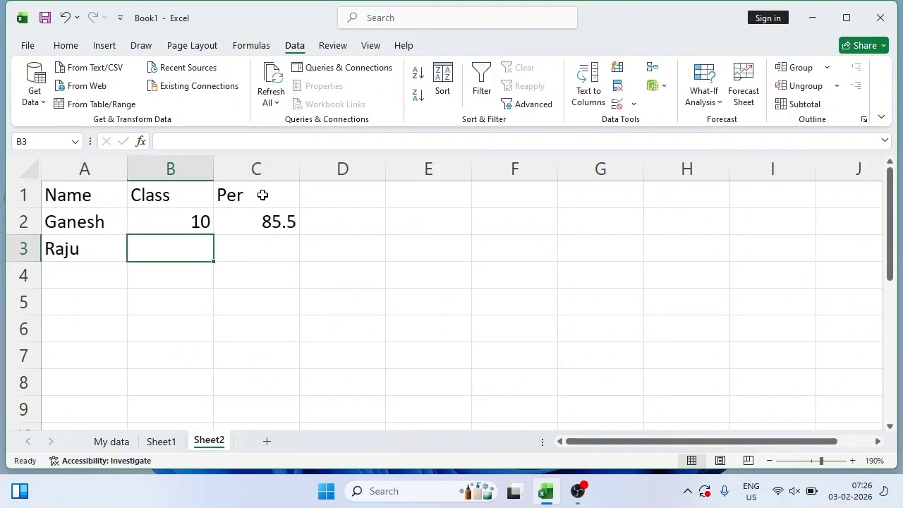
pyautogui.write('101')
pyautogui.press('Tab')
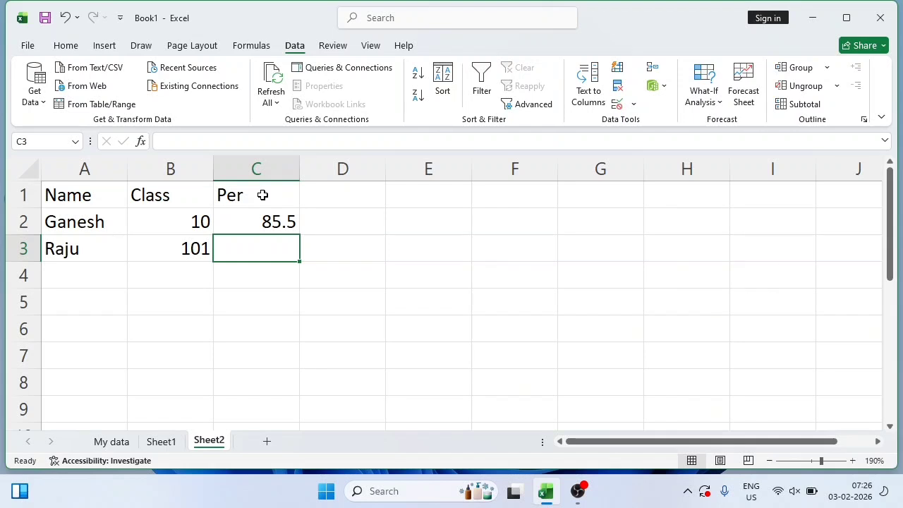
pyautogui.write('95.2')
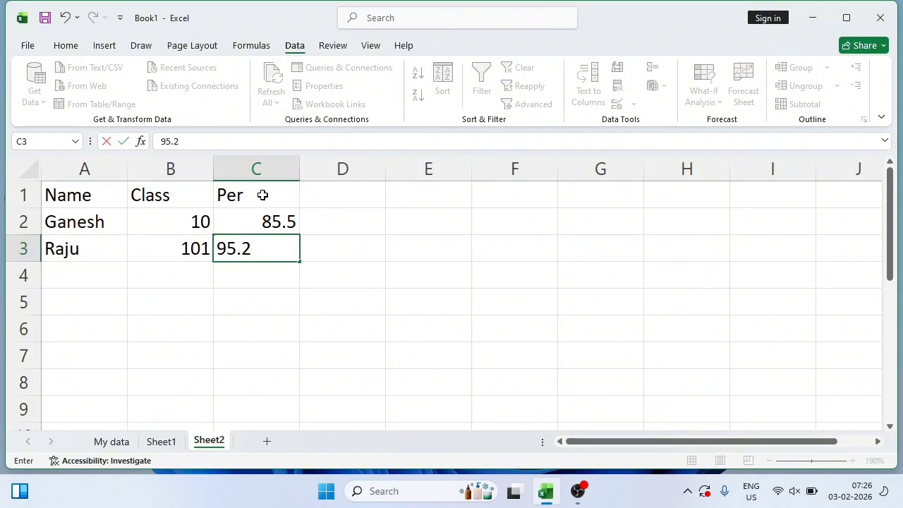
pyautogui.press('Return')
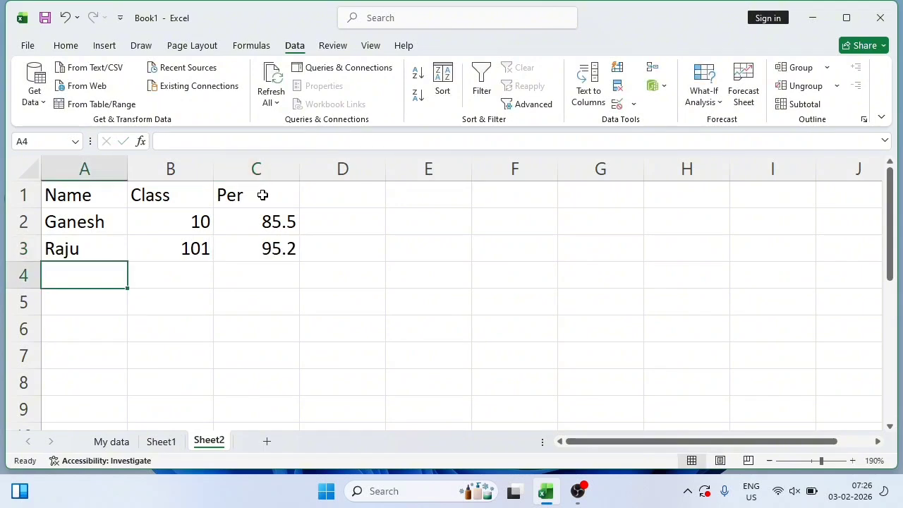
# Fill row 4 with a third student's name, Class 112 and Per 47
pyautogui.write('Ram')
pyautogui.press('Tab')
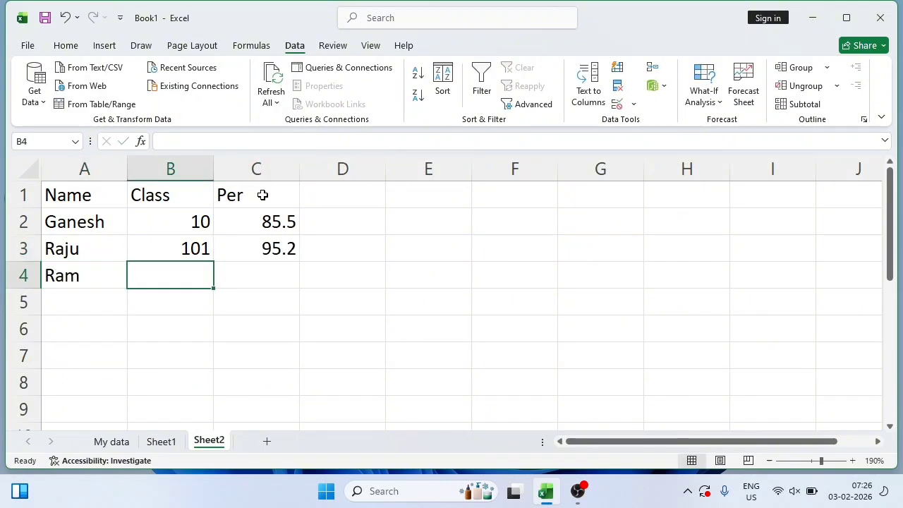
pyautogui.write('112')
pyautogui.press('Tab')
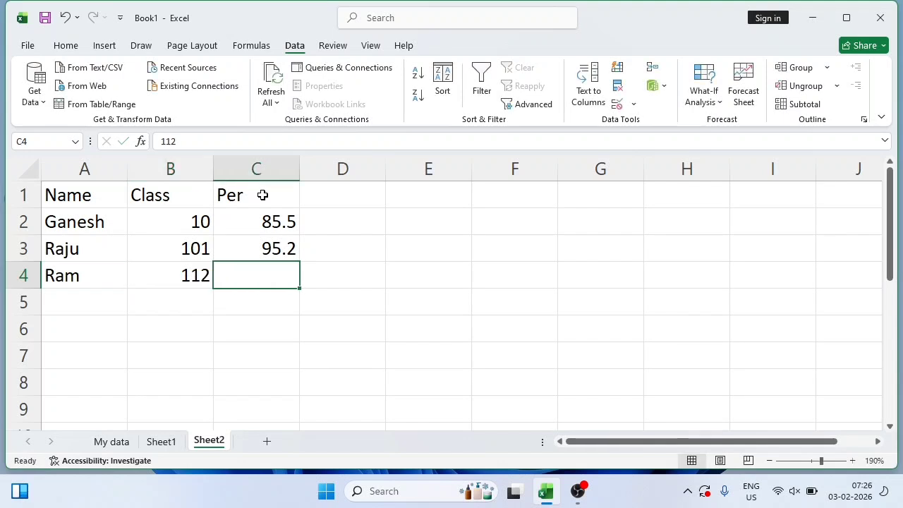
pyautogui.write('47')
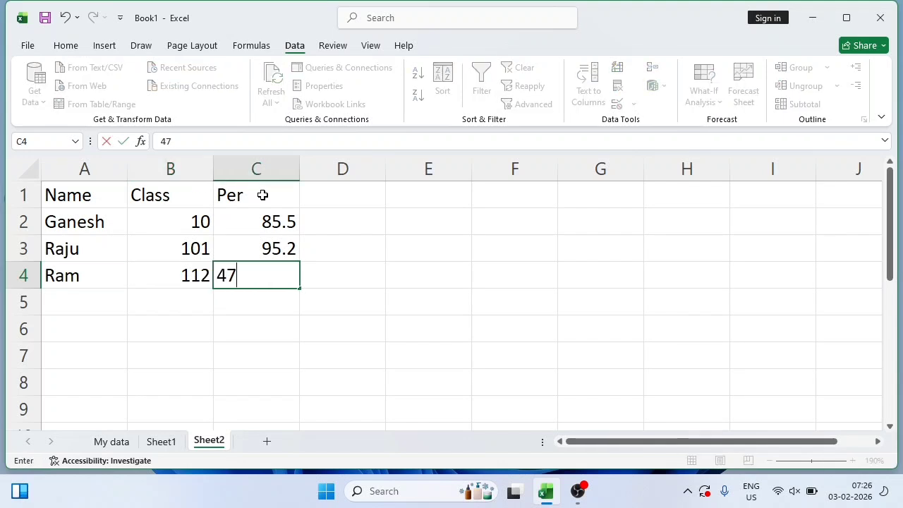
pyautogui.press('Return')
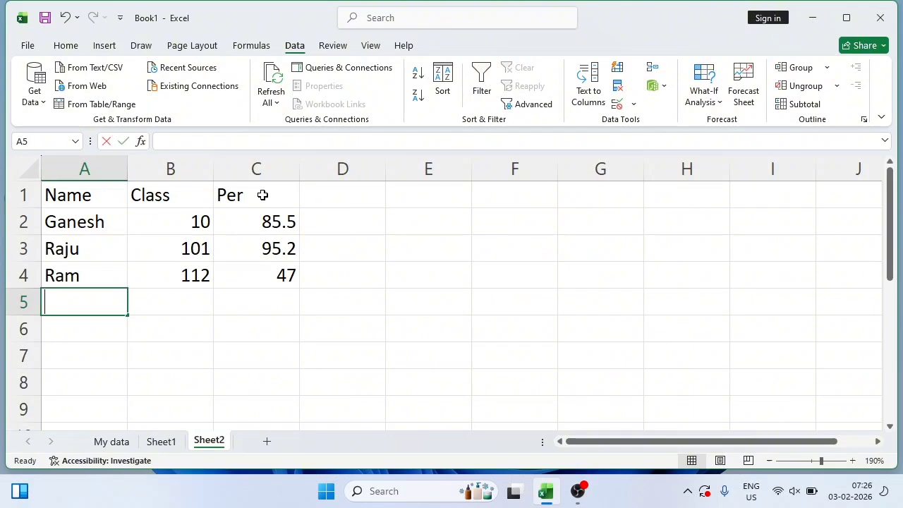
# Fill row 5 with a fourth student's name, Class 11 and Per 74
pyautogui.write('Mohan')
pyautogui.press('Tab')
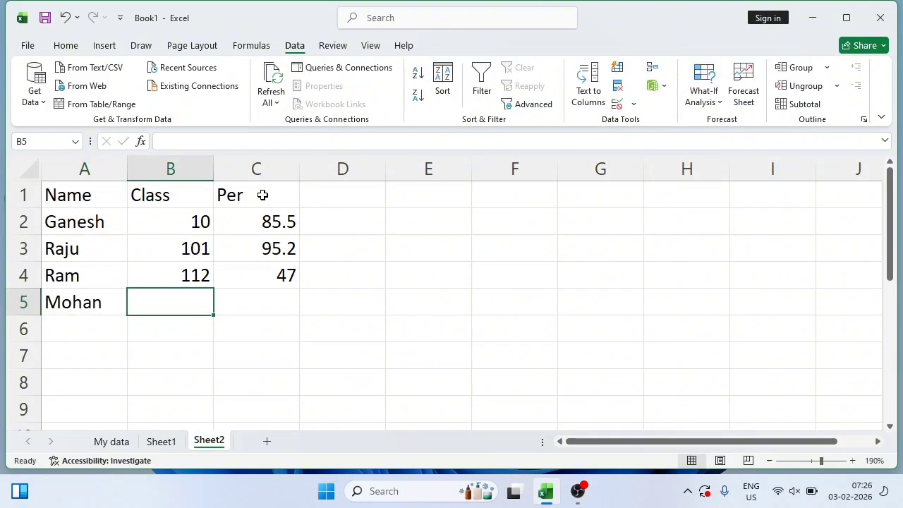
pyautogui.write('11')
pyautogui.press('Tab')
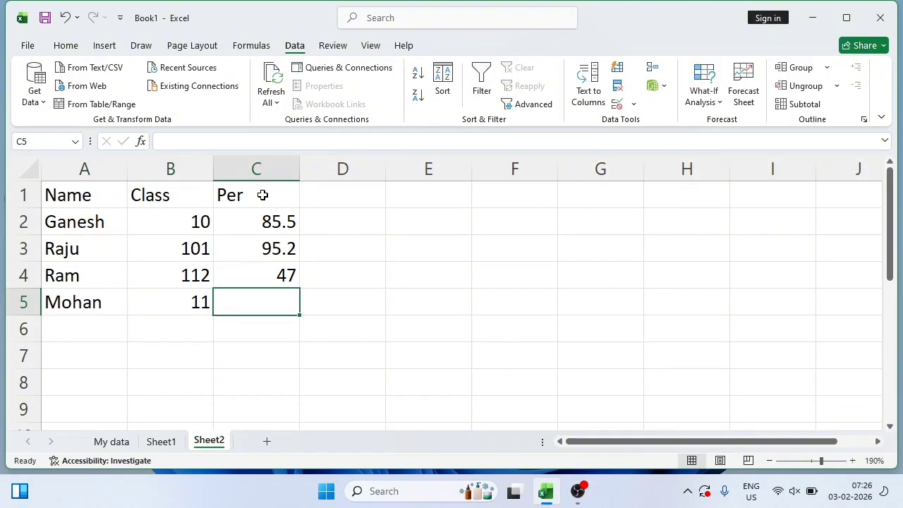
pyautogui.write('74')
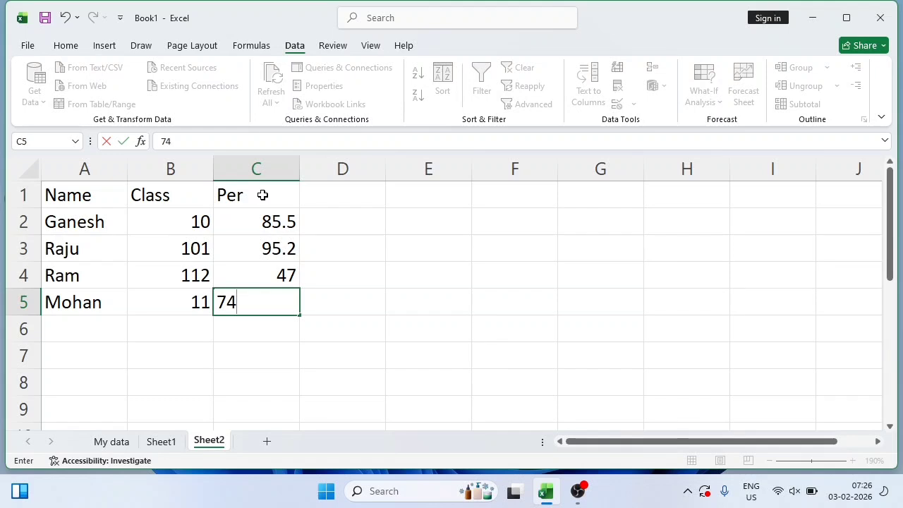
pyautogui.press('BackSpace')
pyautogui.press('BackSpace')
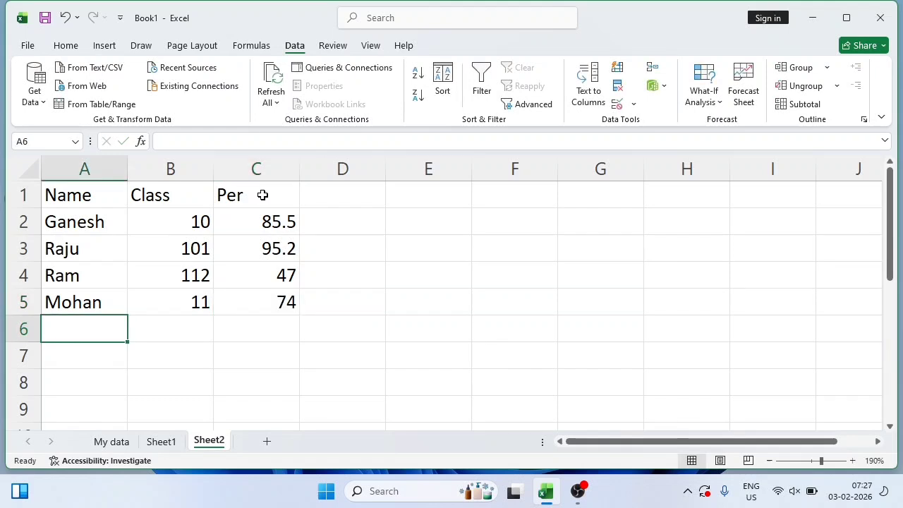
# Fill row 6 with a fifth student's name, Class 1 and Per 80.2
pyautogui.write('Dinesh')
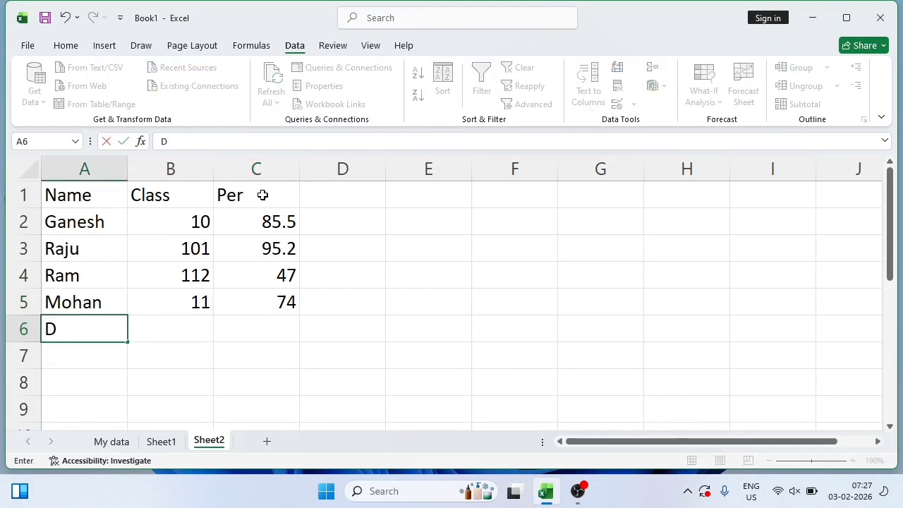
pyautogui.press('Tab')
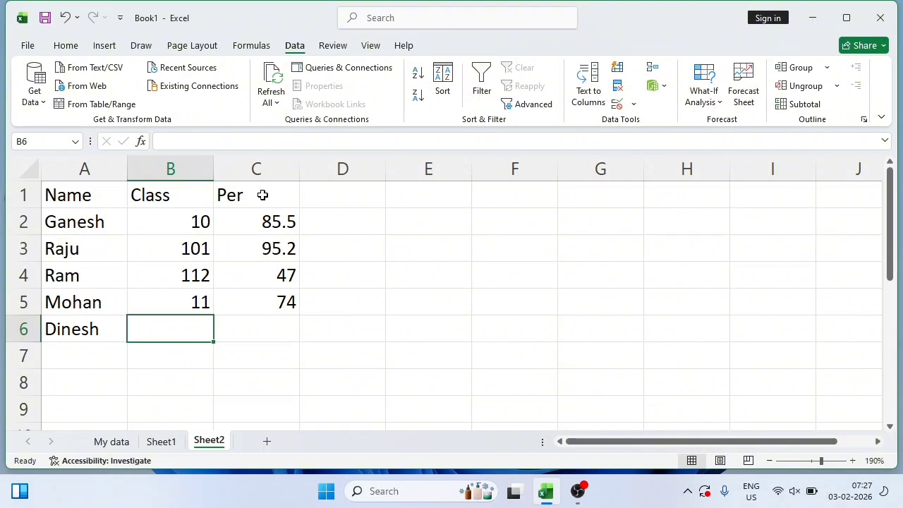
pyautogui.write('6')
pyautogui.press('Tab')
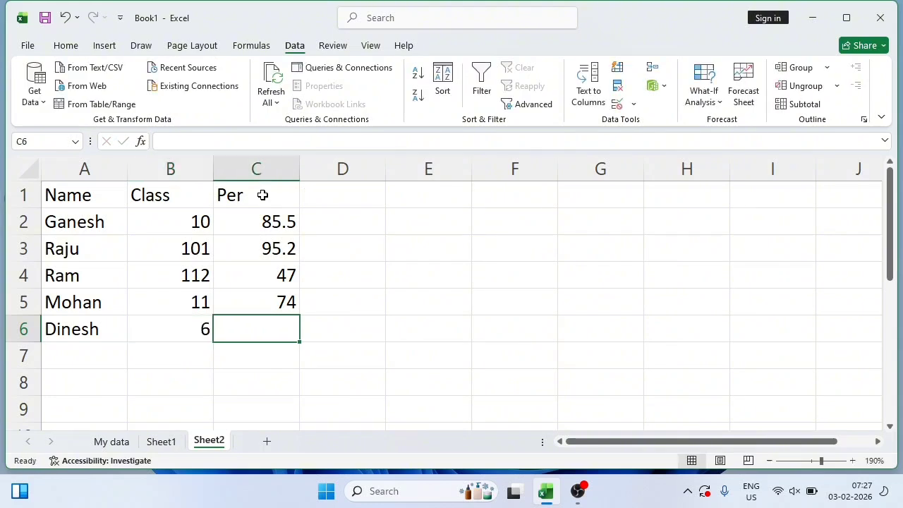
pyautogui.press('Left')
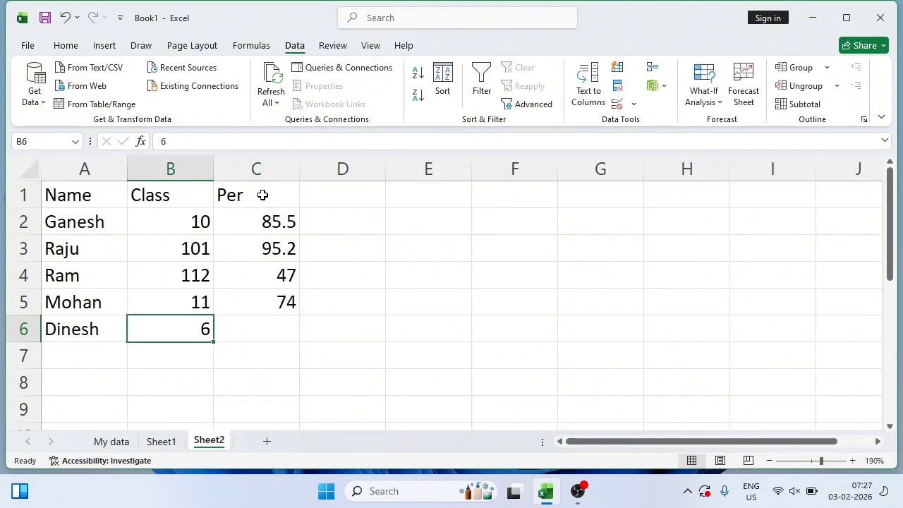
pyautogui.write('1')
pyautogui.press('Tab')
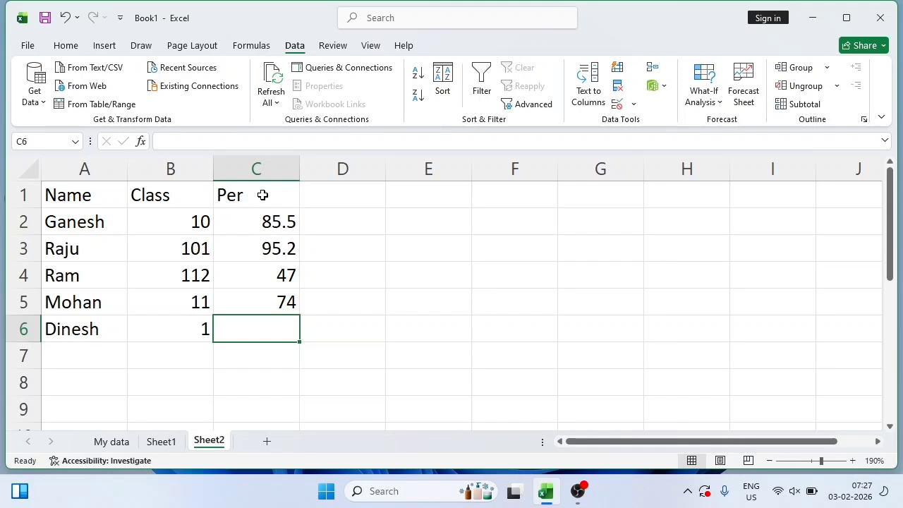
pyautogui.write('8')
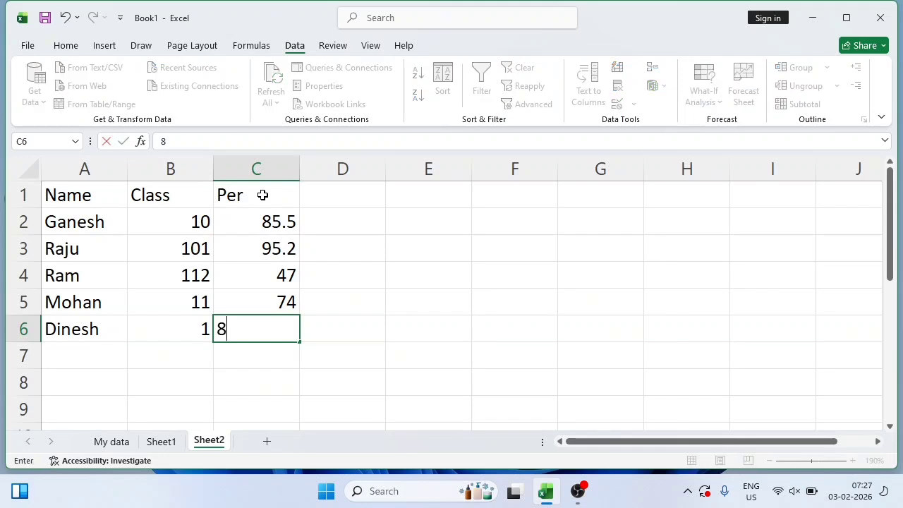
pyautogui.write('0.2')
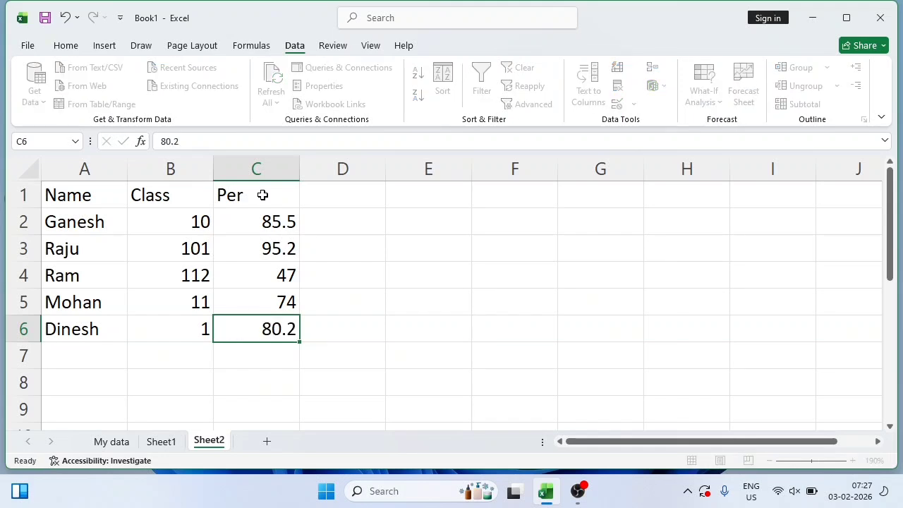
pyautogui.press('Tab')
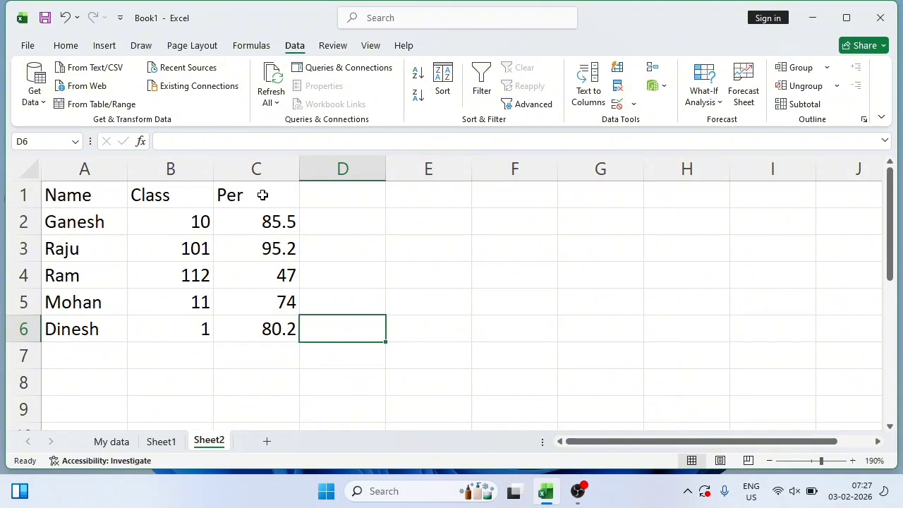
pyautogui.click(209, 301)
pyautogui.click(632, 105)
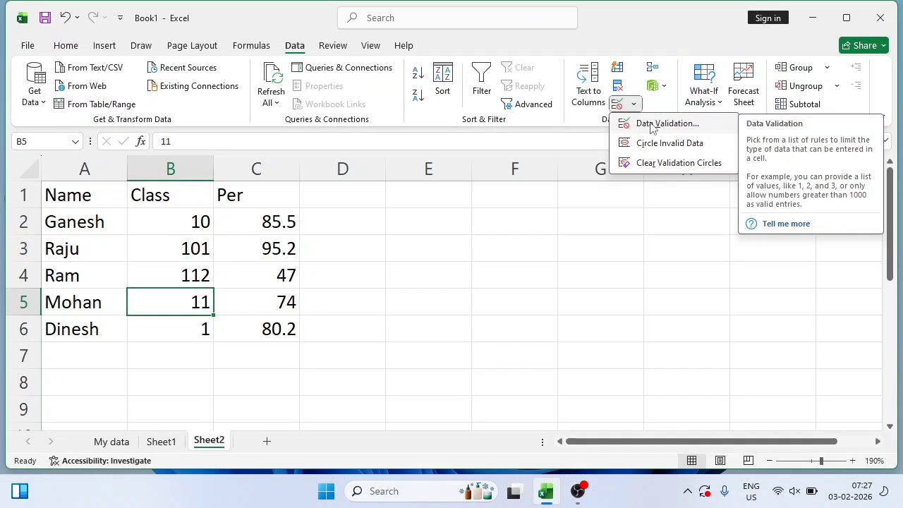
pyautogui.click(376, 273)
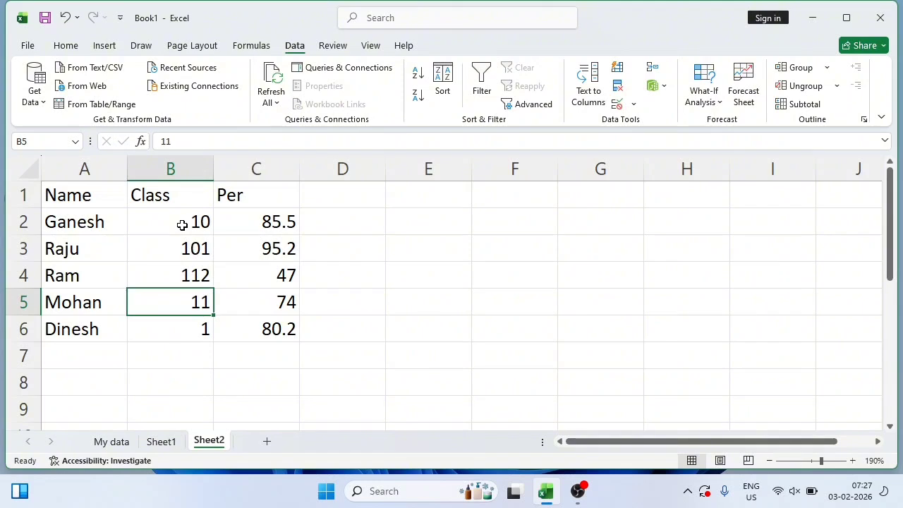
pyautogui.click(187, 244)
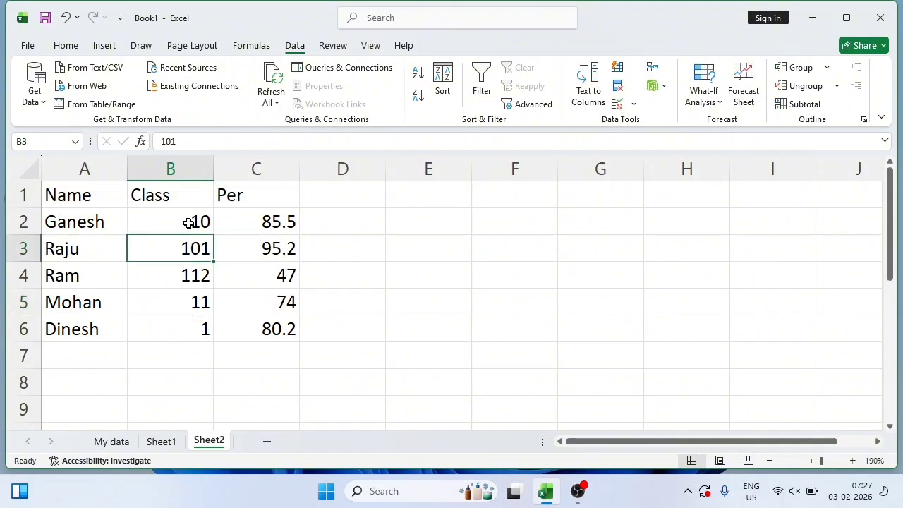
pyautogui.moveTo(189, 223); pyautogui.dragTo(183, 323)
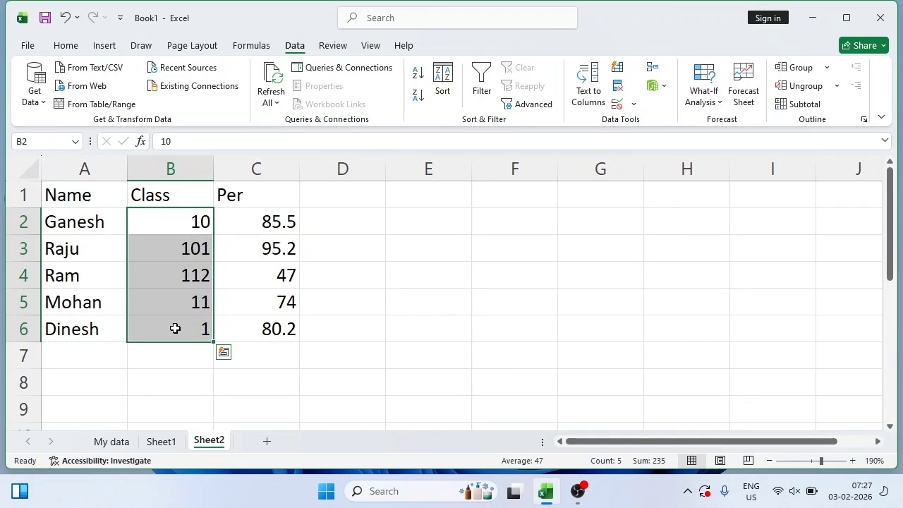
pyautogui.click(441, 278)
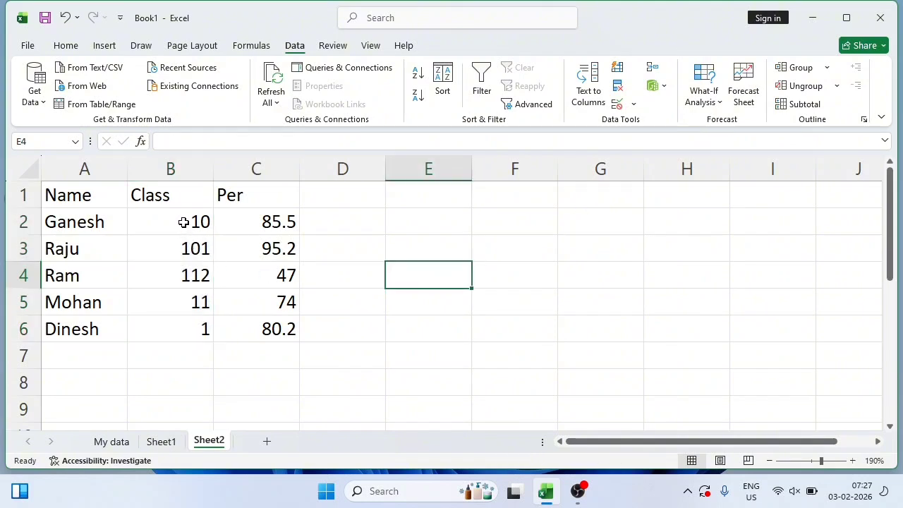
# Apply data validation to the Class values in B2:B6, allowing only whole numbers between 7 and 12
pyautogui.moveTo(181, 222); pyautogui.dragTo(176, 319)
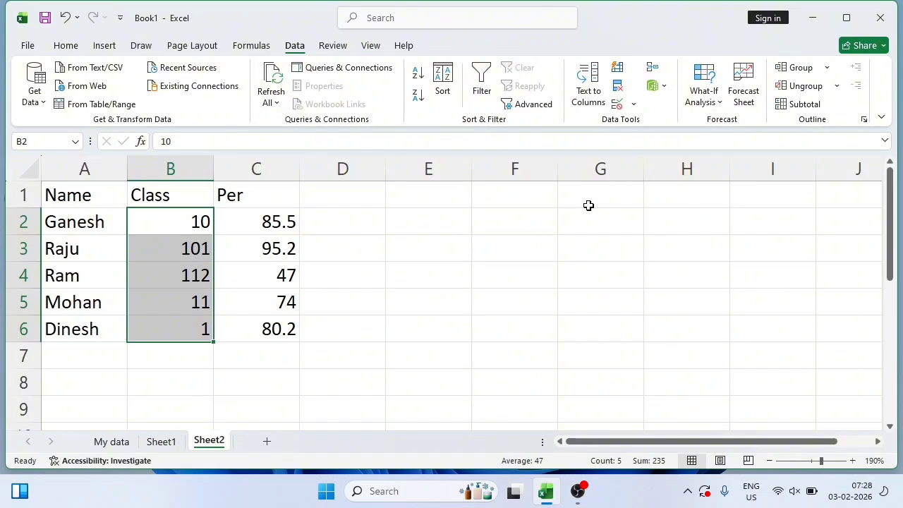
pyautogui.click(633, 106)
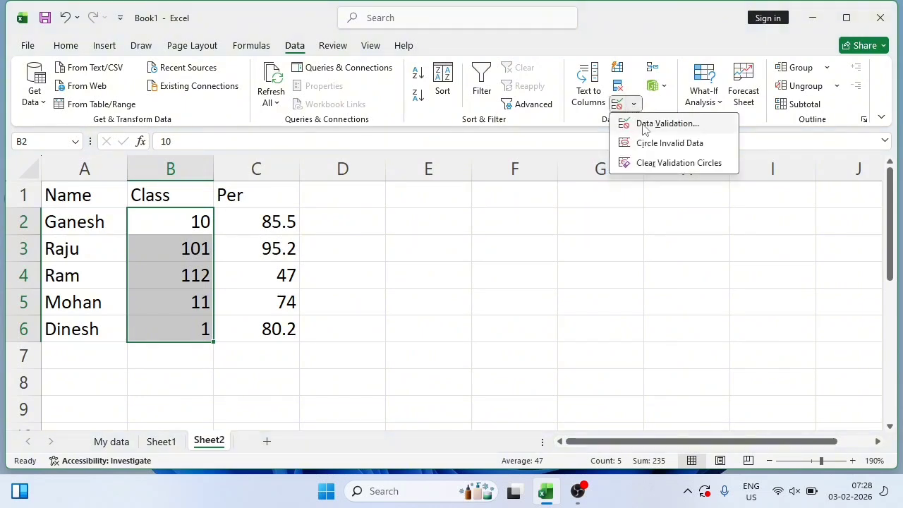
pyautogui.click(645, 124)
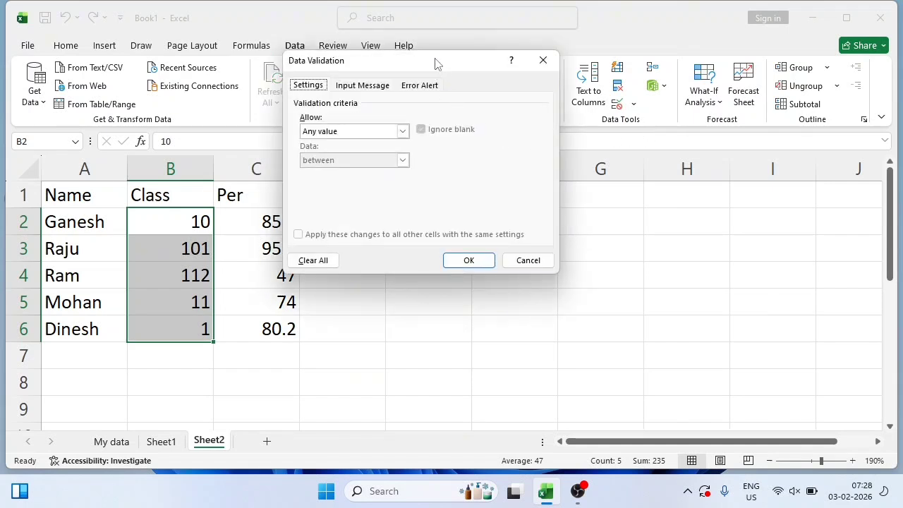
pyautogui.moveTo(435, 61); pyautogui.dragTo(524, 66)
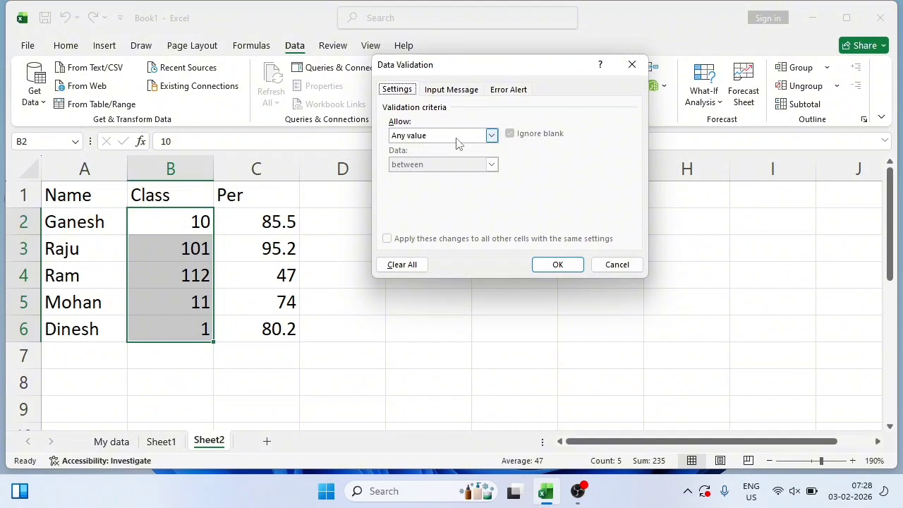
pyautogui.click(436, 139)
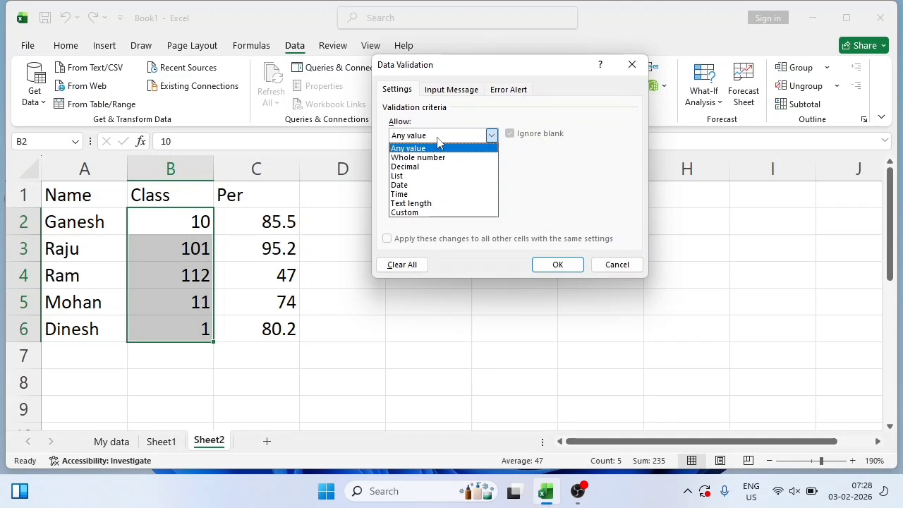
pyautogui.click(432, 157)
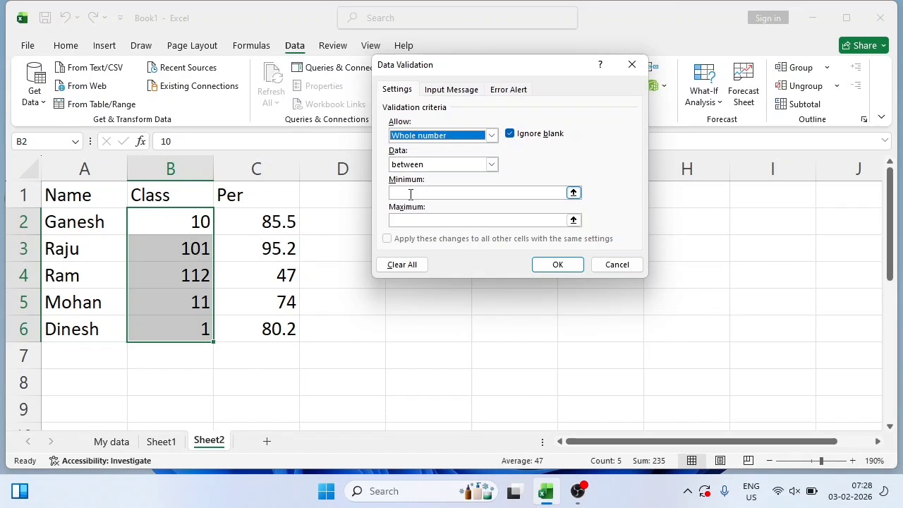
pyautogui.click(410, 194)
pyautogui.write('7')
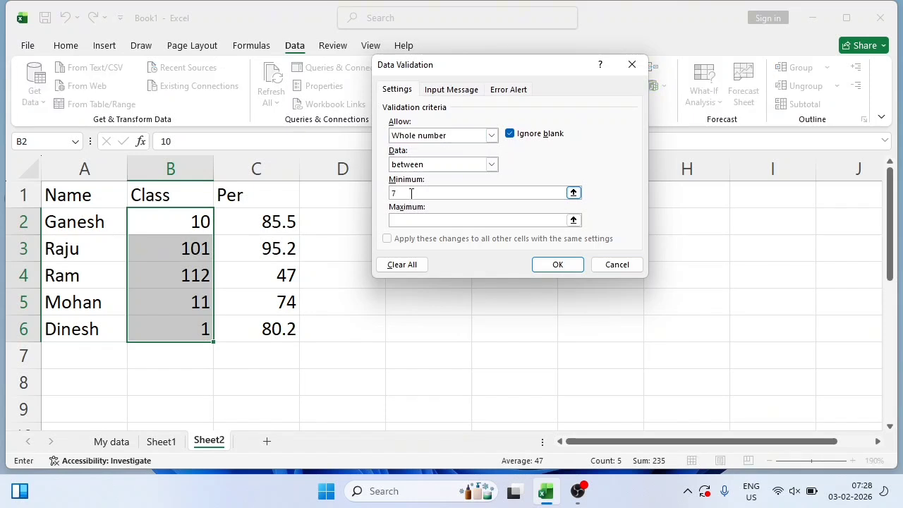
pyautogui.click(418, 221)
pyautogui.write('12')
pyautogui.click(546, 261)
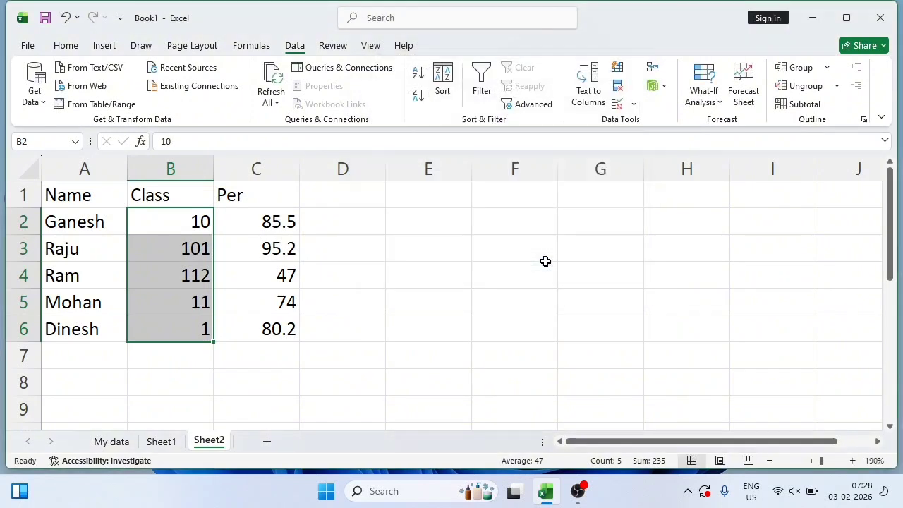
pyautogui.click(320, 347)
# Try to enter 1 in cell B2 to test the validation rule, retry it, and cancel the entry
pyautogui.click(189, 227)
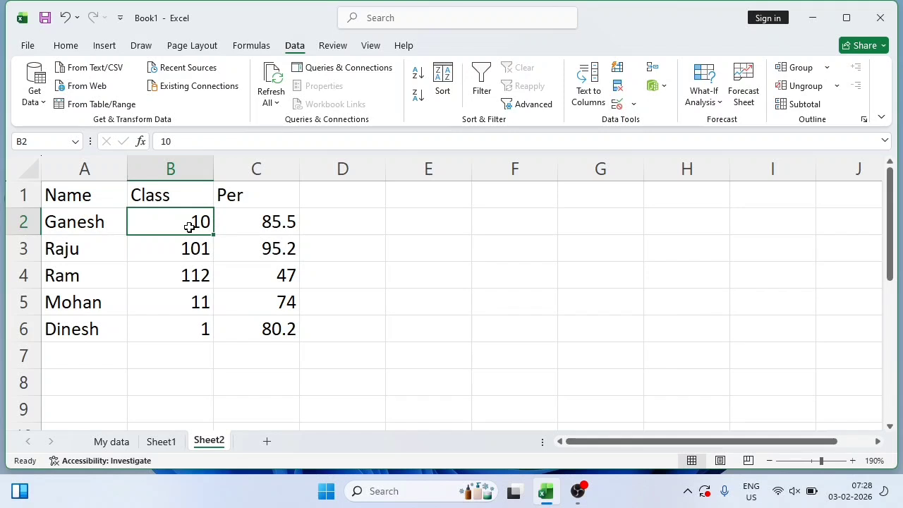
pyautogui.write('1')
pyautogui.press('Return')
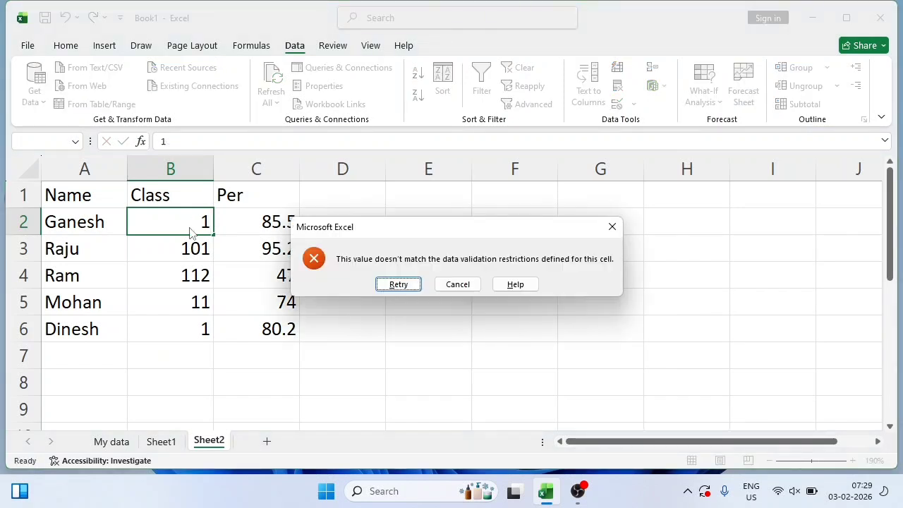
pyautogui.click(399, 283)
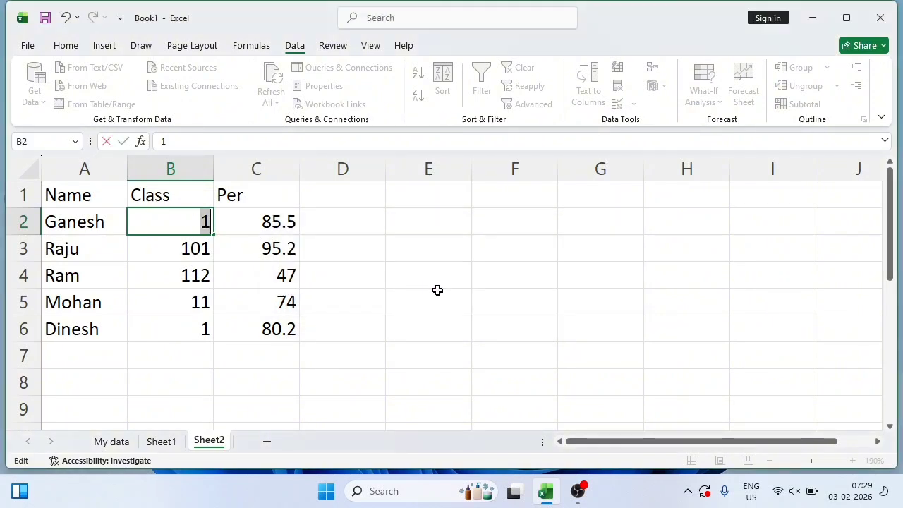
pyautogui.click(484, 296)
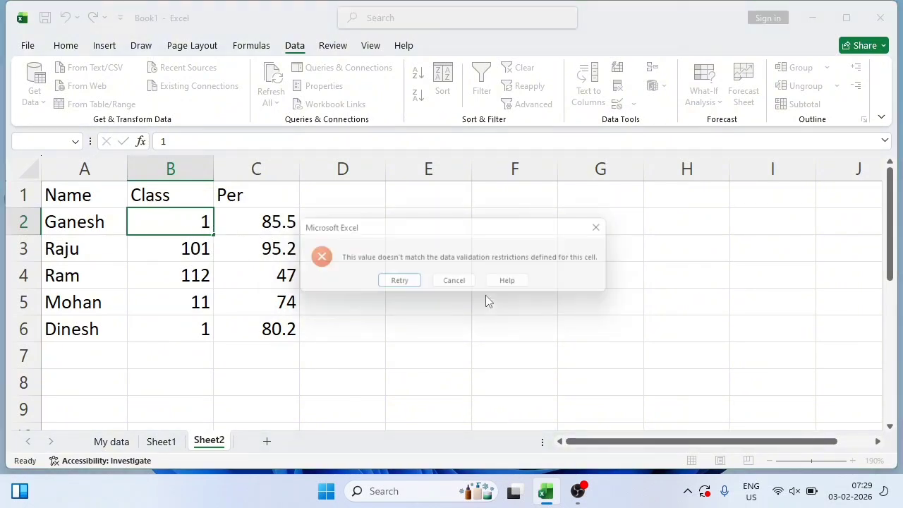
pyautogui.click(407, 284)
pyautogui.click(409, 280)
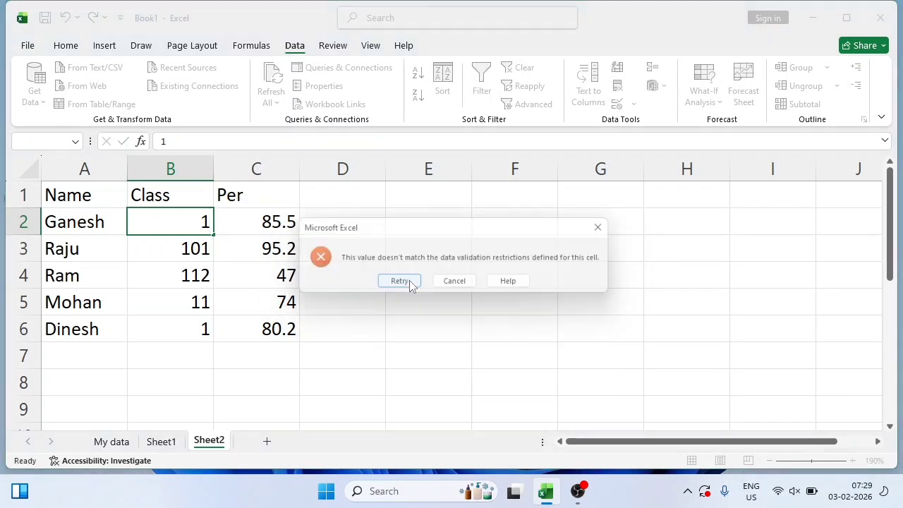
pyautogui.click(445, 286)
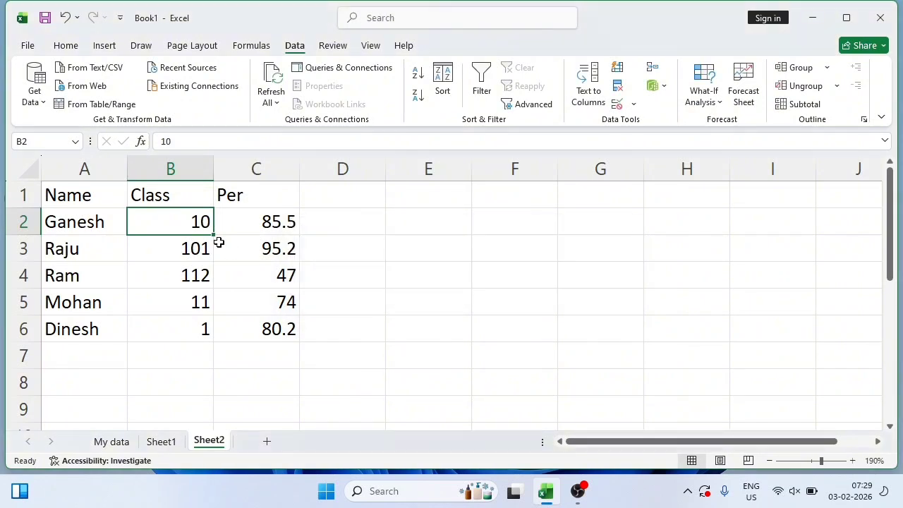
pyautogui.click(202, 295)
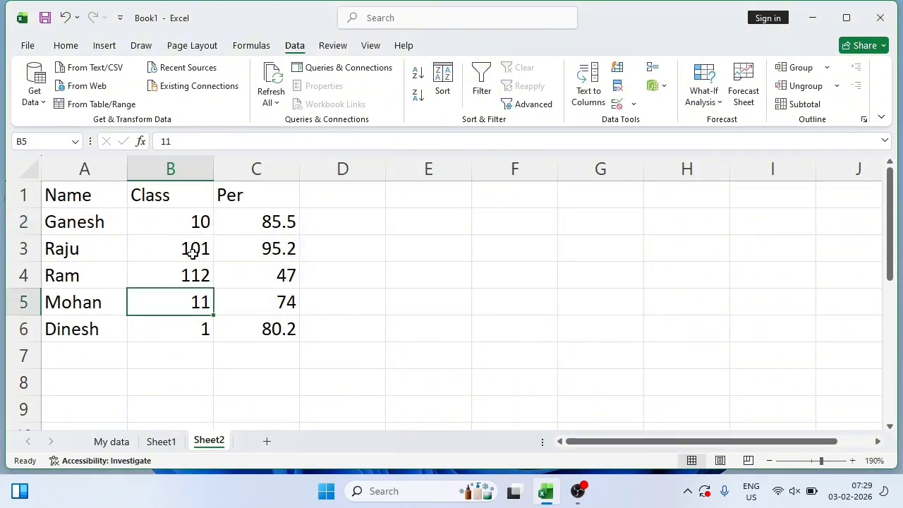
pyautogui.click(192, 254)
pyautogui.click(193, 275)
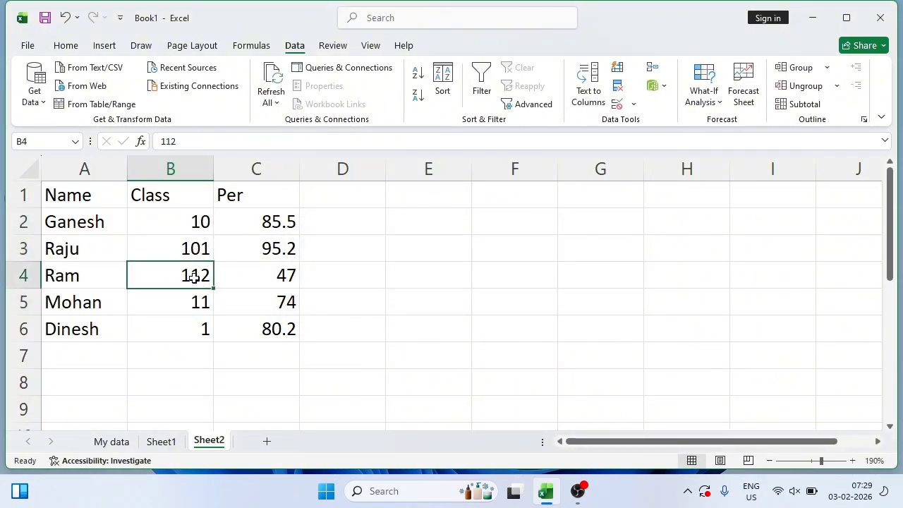
pyautogui.click(197, 325)
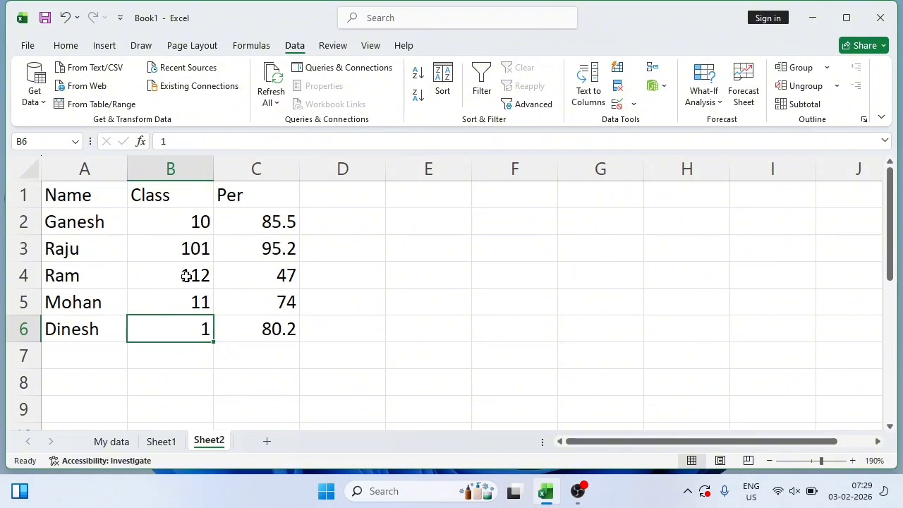
pyautogui.click(633, 104)
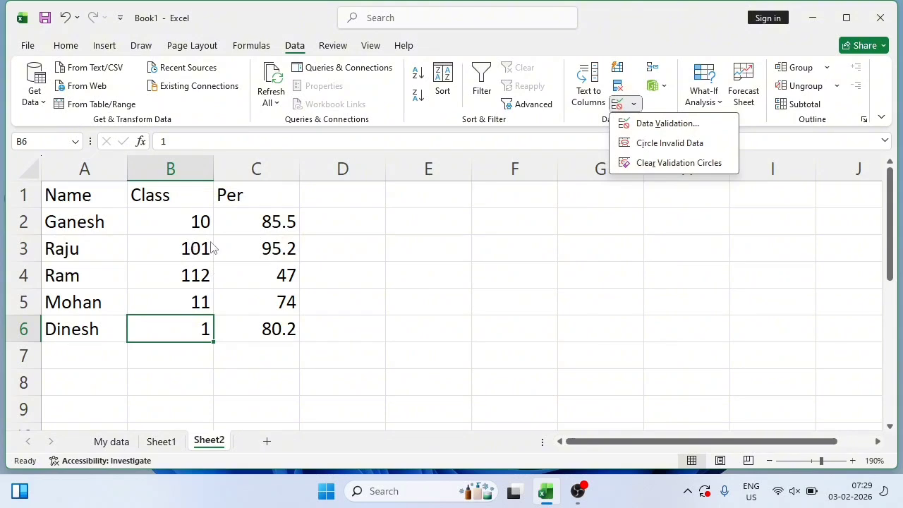
pyautogui.click(209, 278)
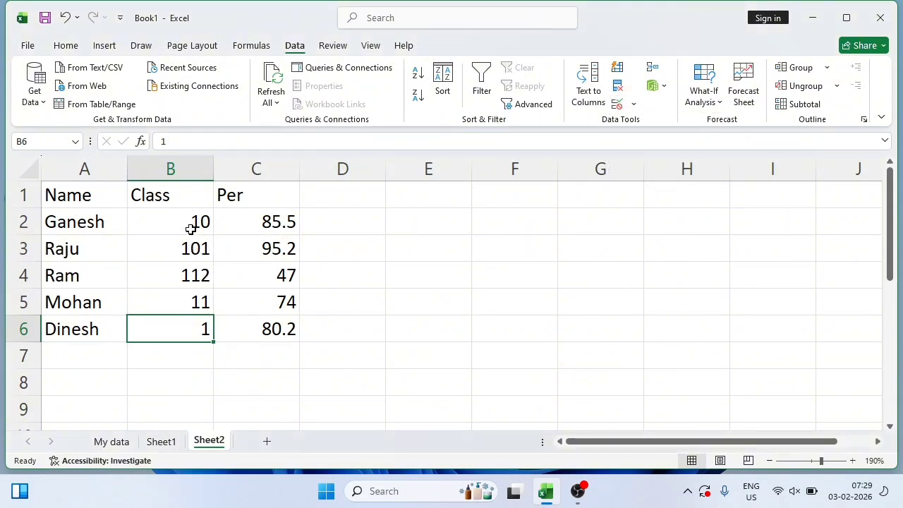
# Circle the invalid data among the Class values in B2:B6
pyautogui.moveTo(191, 229); pyautogui.dragTo(184, 327)
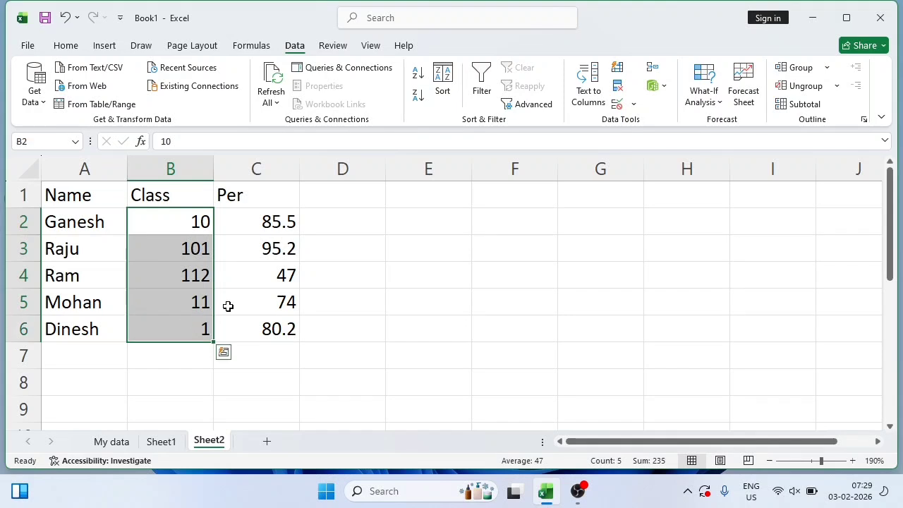
pyautogui.click(633, 105)
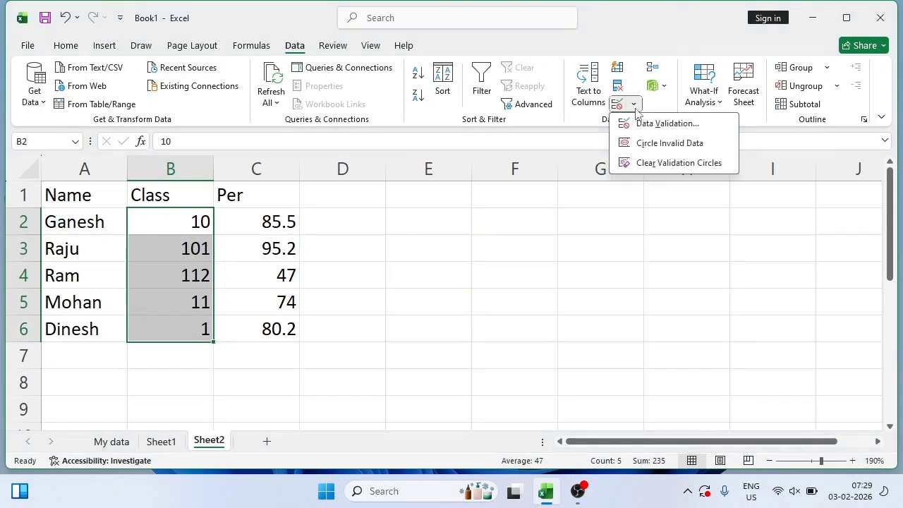
pyautogui.click(673, 149)
pyautogui.click(574, 257)
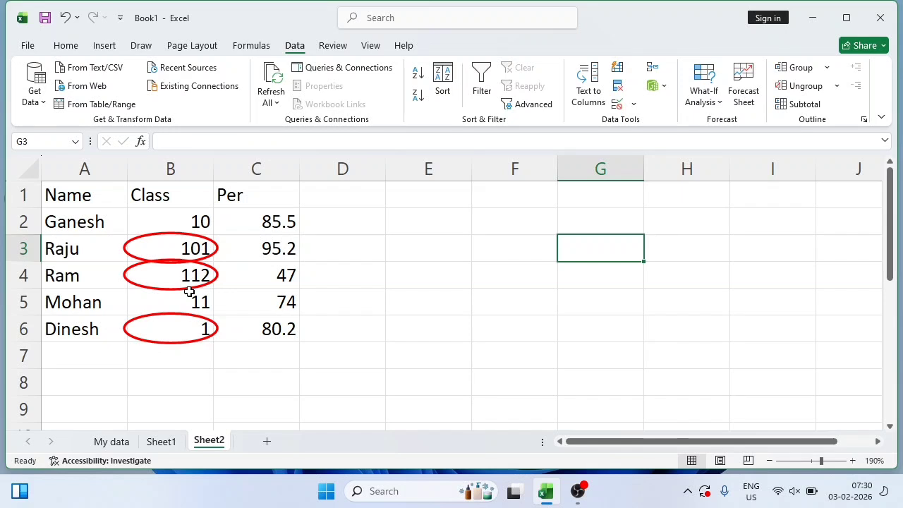
# Change the circled Class value in cell B6 to 11
pyautogui.click(207, 328)
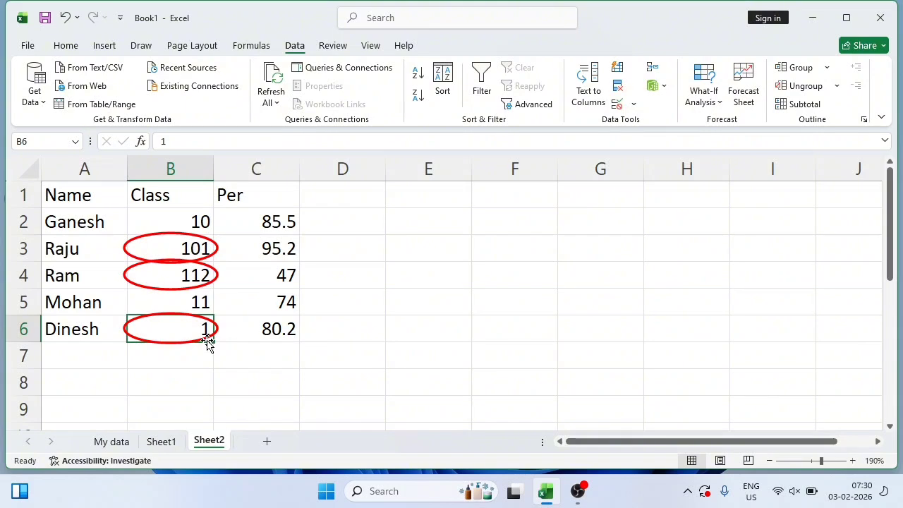
pyautogui.doubleClick(207, 340)
pyautogui.write('1')
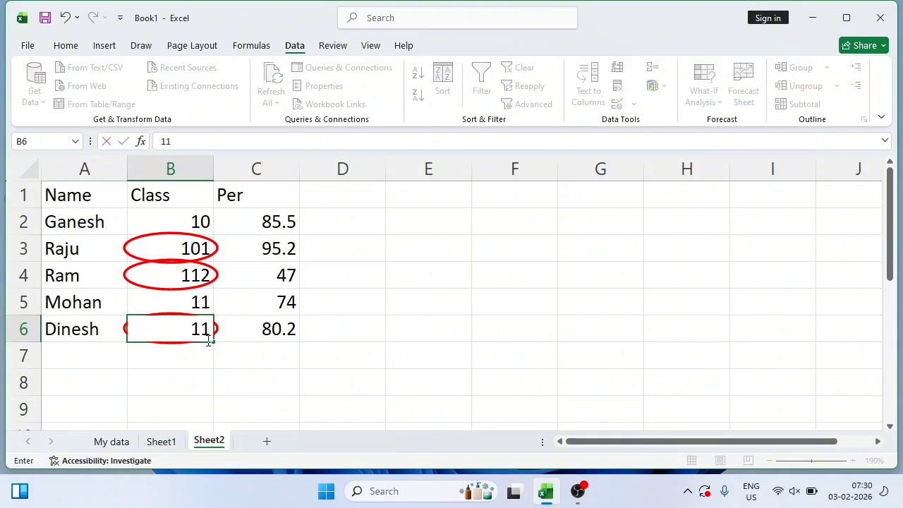
pyautogui.click(238, 384)
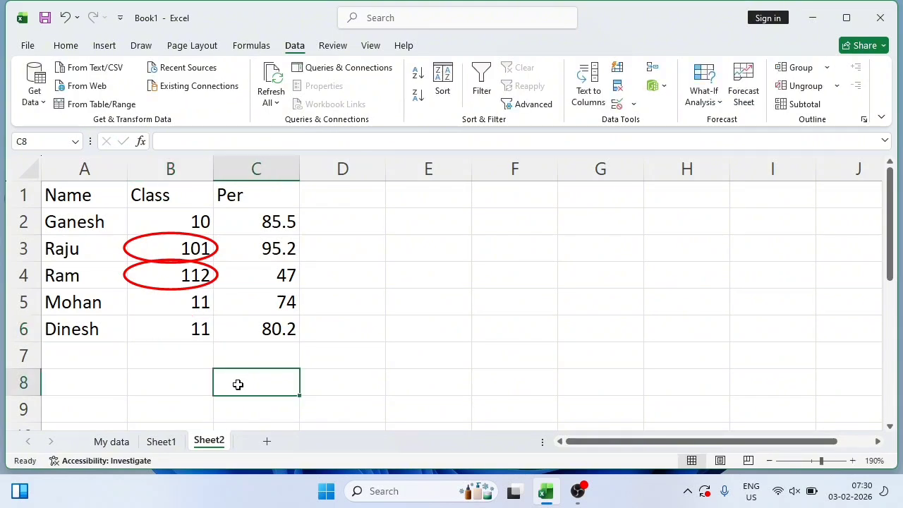
# Try to change the Class value in cell B6 to 111, and cancel the entry
pyautogui.click(197, 327)
pyautogui.doubleClick(198, 326)
pyautogui.write('1')
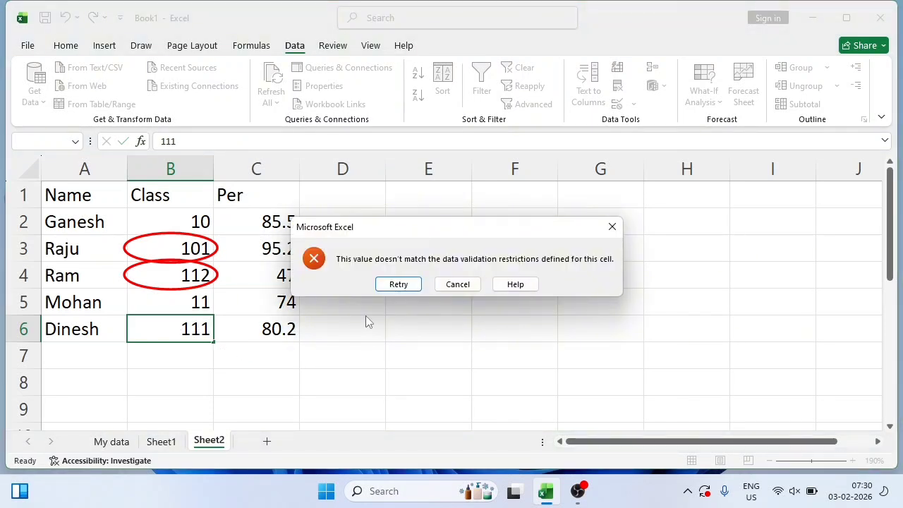
pyautogui.click(460, 284)
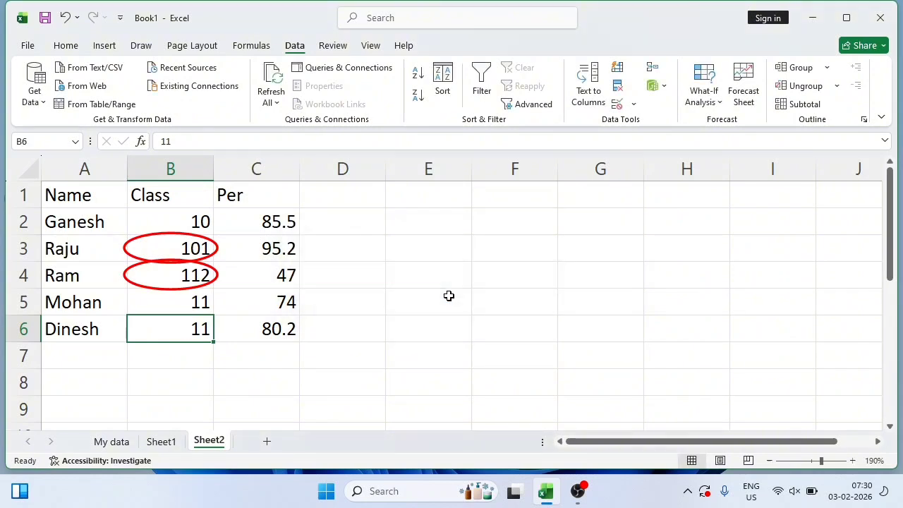
pyautogui.click(390, 336)
# Clear the validation circles from the Class values in B2:B6
pyautogui.moveTo(183, 223); pyautogui.dragTo(193, 322)
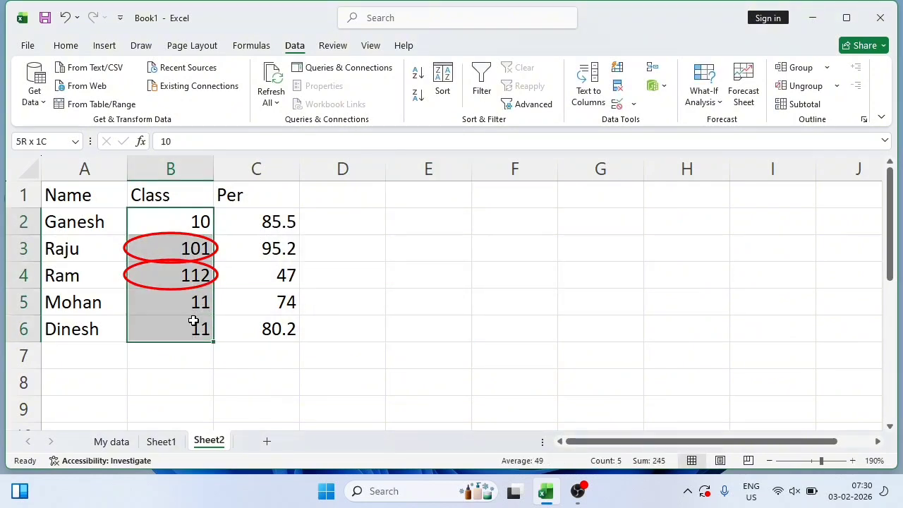
pyautogui.click(628, 104)
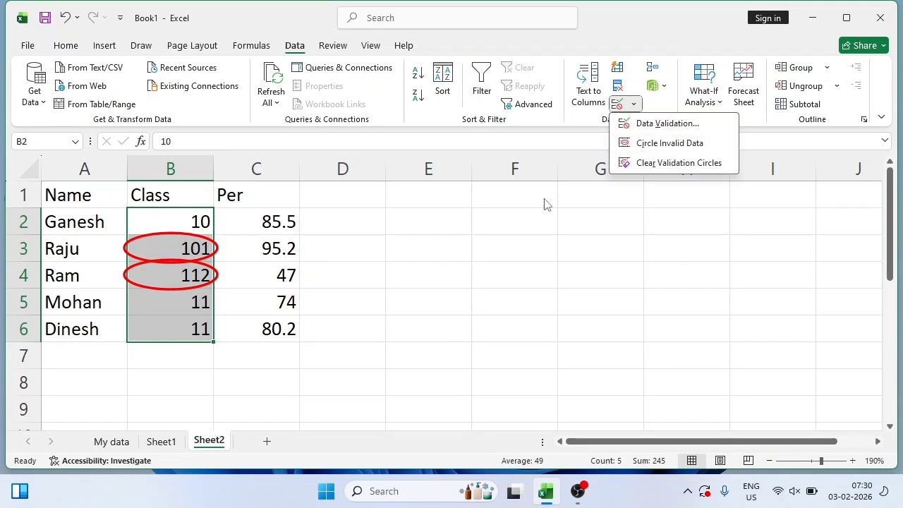
pyautogui.click(665, 163)
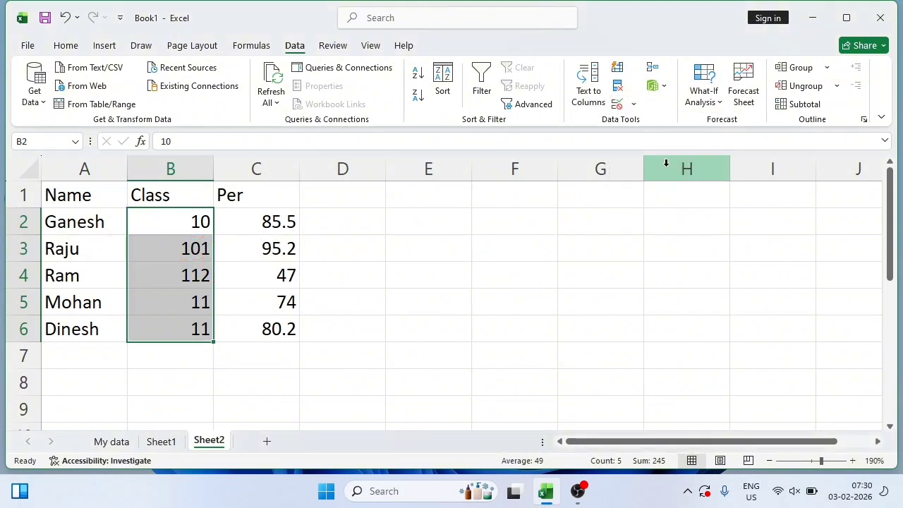
pyautogui.click(259, 277)
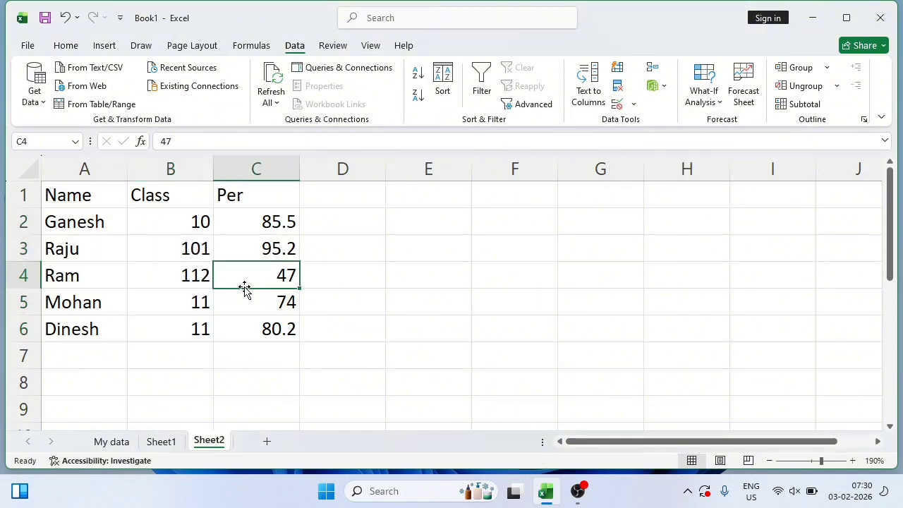
# Correct the invalid Class values by setting cell B3 to 10 and cell B4 to 12
pyautogui.click(198, 248)
pyautogui.write('10')
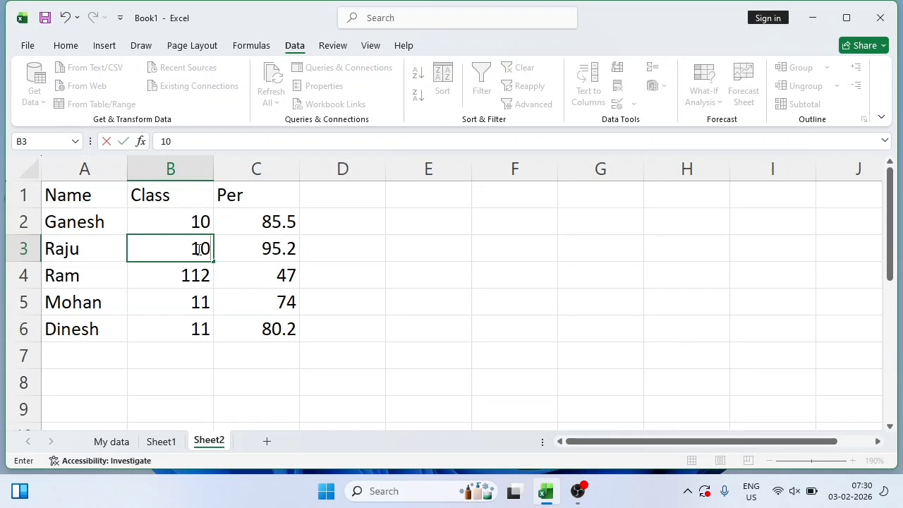
pyautogui.click(203, 281)
pyautogui.write('12')
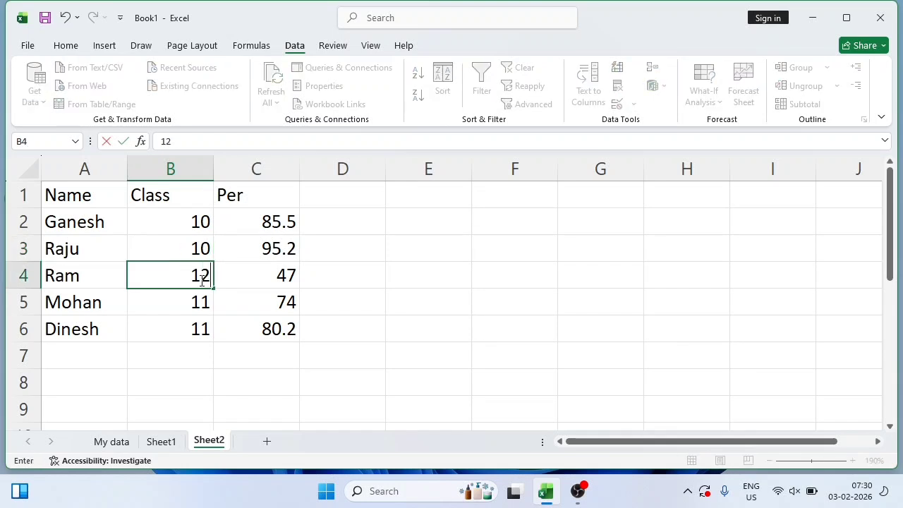
pyautogui.click(202, 316)
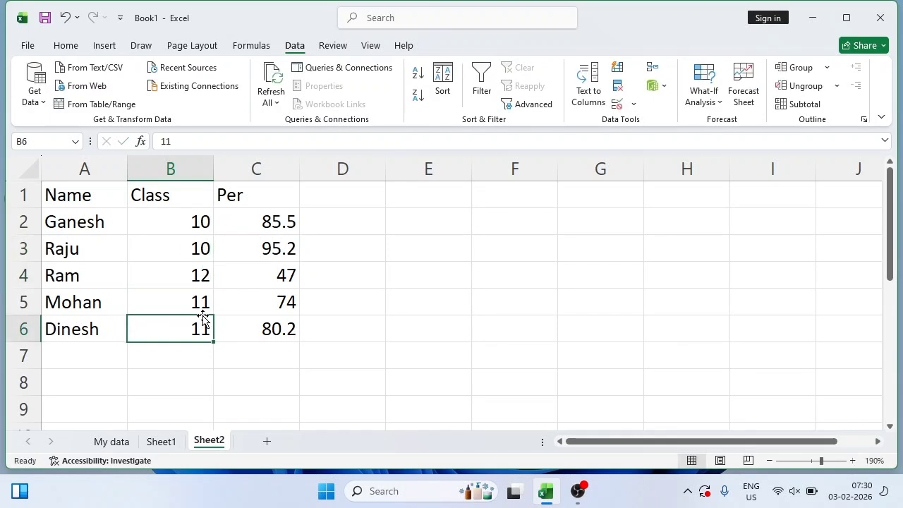
pyautogui.click(198, 252)
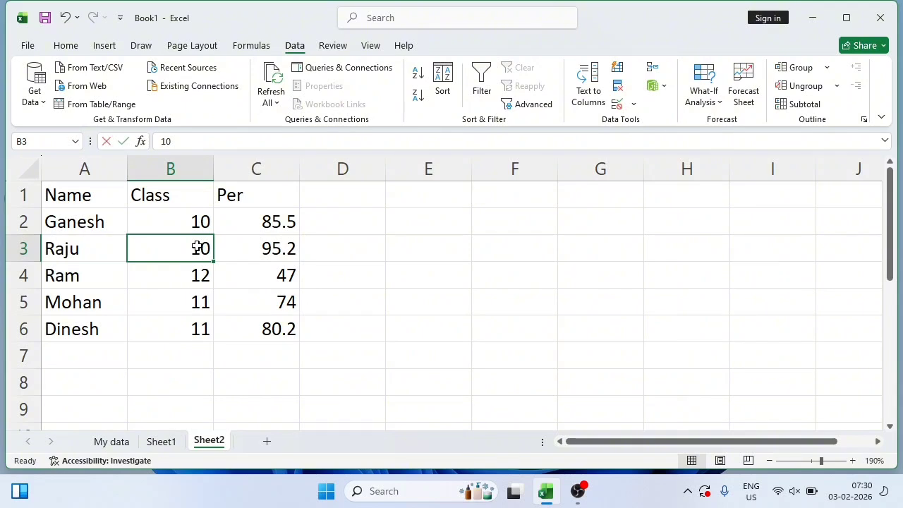
# Try to change the Class value in cell B3 to 5, and cancel the entry
pyautogui.write('5')
pyautogui.press('Return')
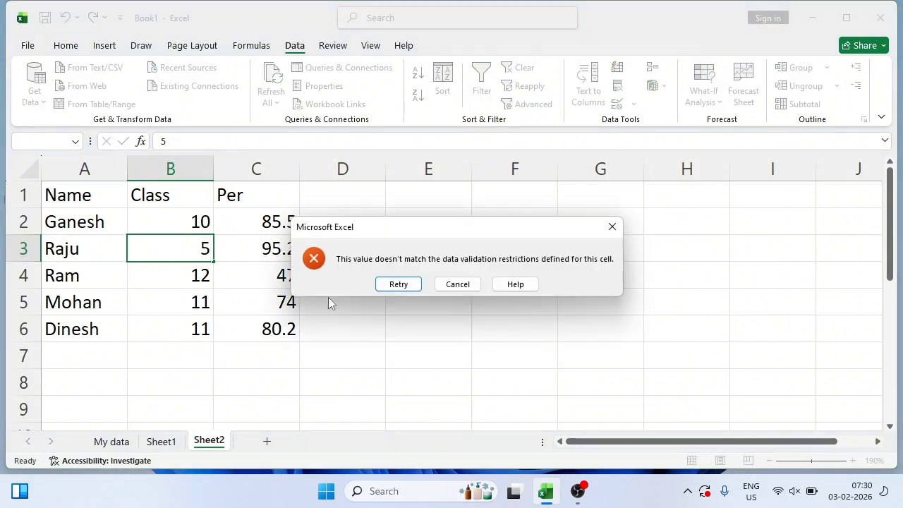
pyautogui.click(455, 285)
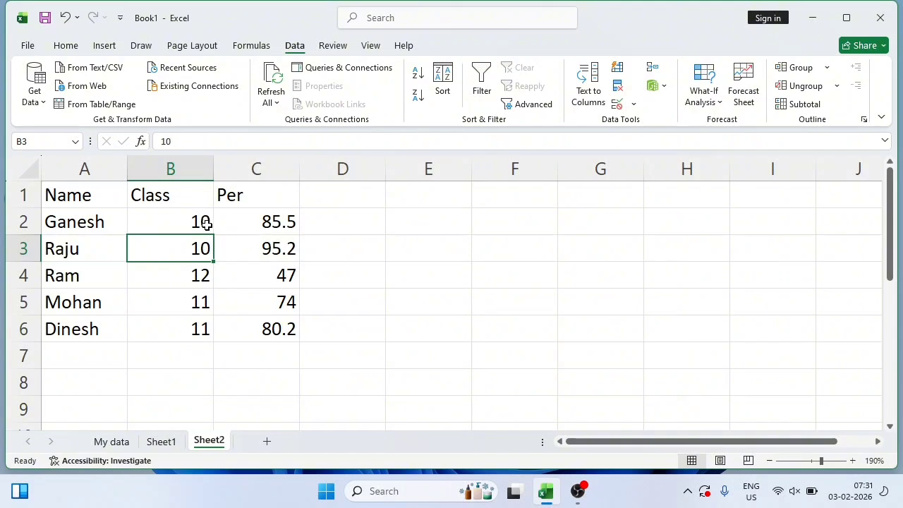
# Clear all data validation criteria from the Class values in B2:B6
pyautogui.click(251, 326)
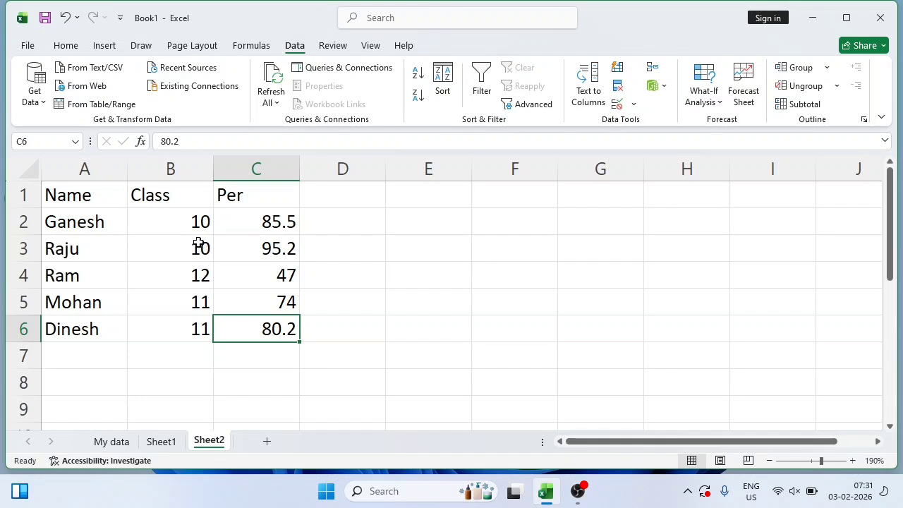
pyautogui.moveTo(189, 227); pyautogui.dragTo(192, 325)
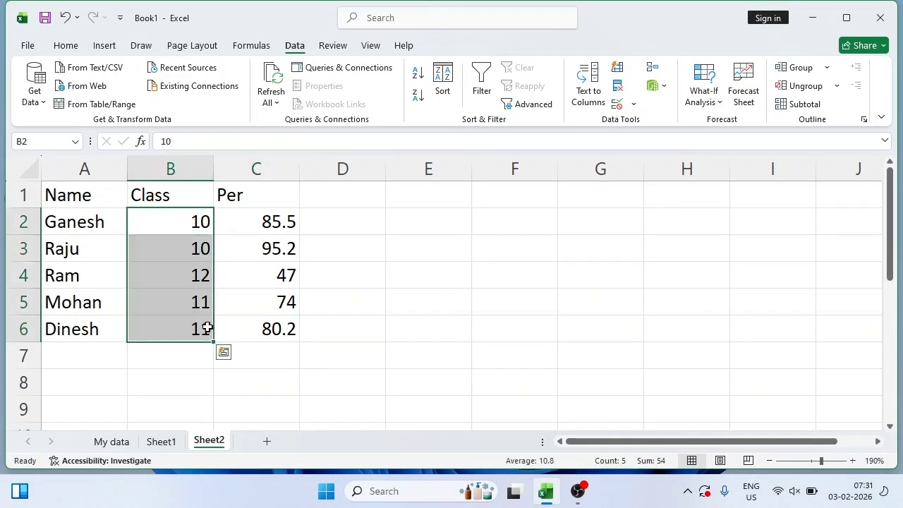
pyautogui.click(634, 105)
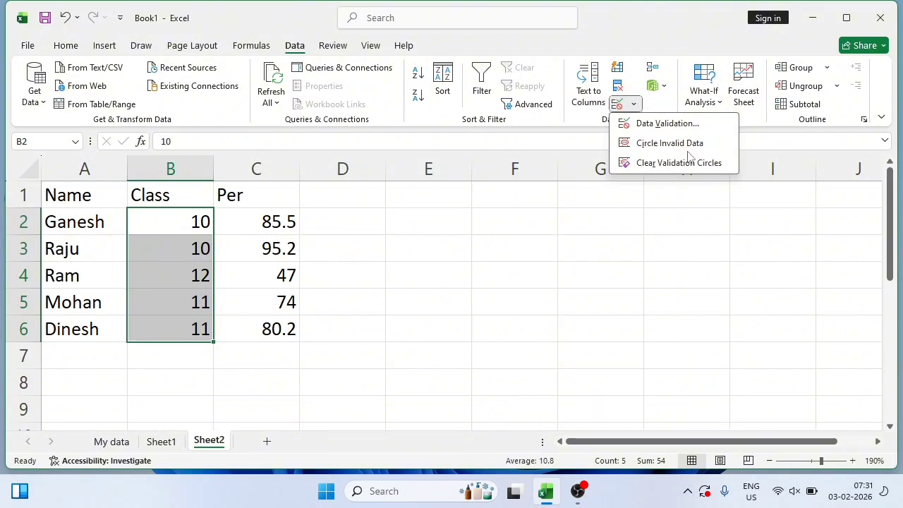
pyautogui.click(675, 127)
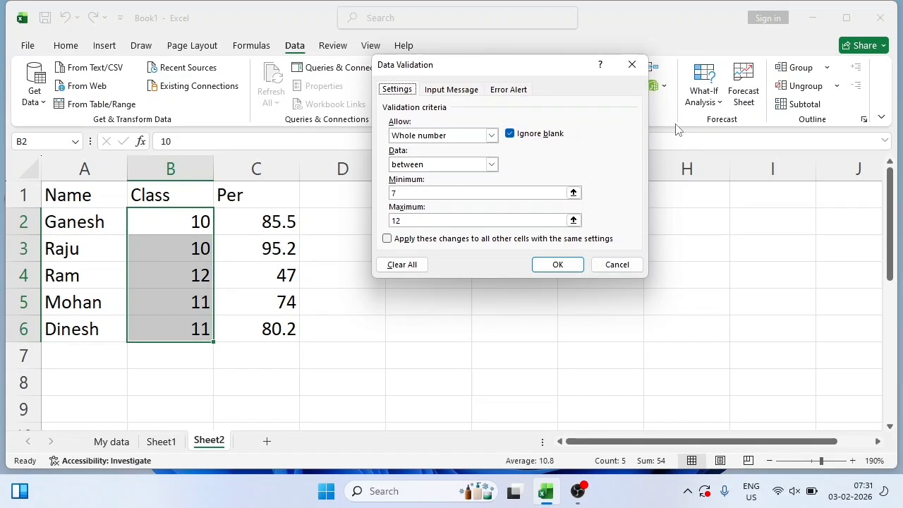
pyautogui.click(402, 264)
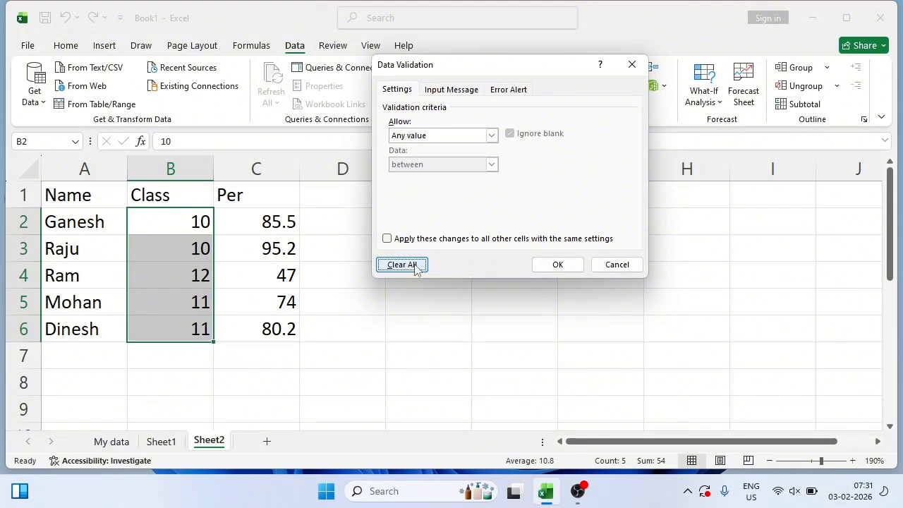
pyautogui.click(556, 265)
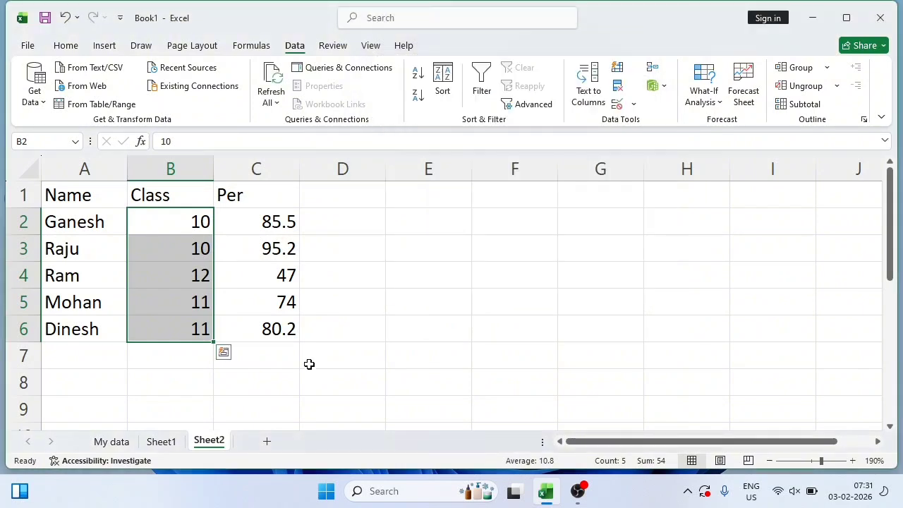
pyautogui.click(309, 364)
# Test unrestricted entry by setting the Class value in cell B3 to 5142
pyautogui.click(195, 244)
pyautogui.write('5142')
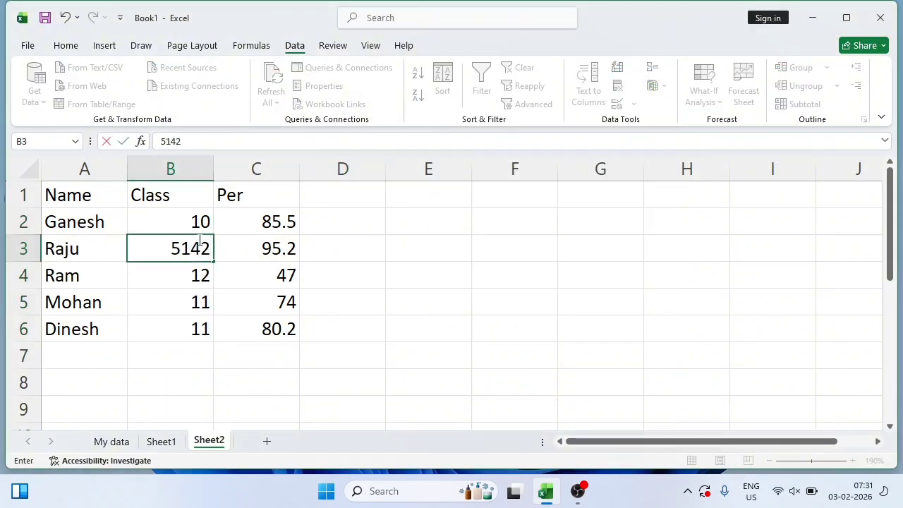
pyautogui.click(204, 321)
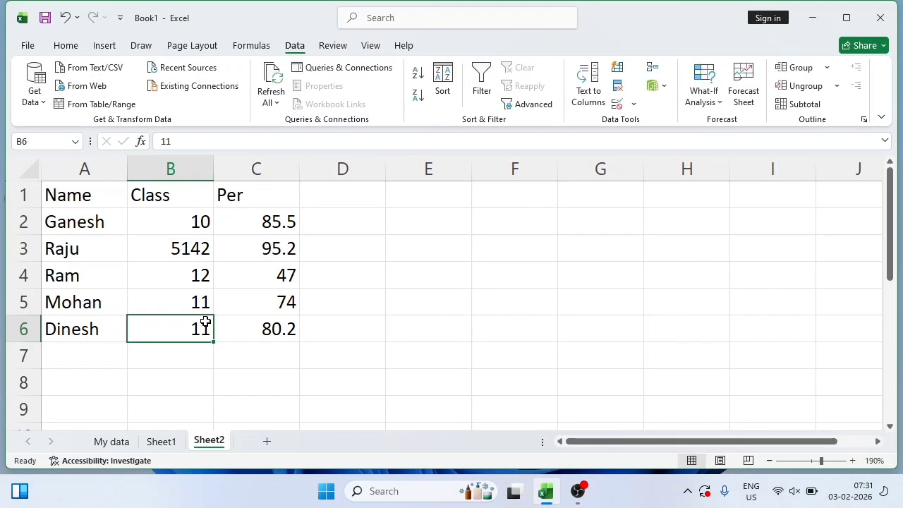
# Set the Class values to 12 in cell B3, 8 in B4 and 5 in B5
pyautogui.click(199, 249)
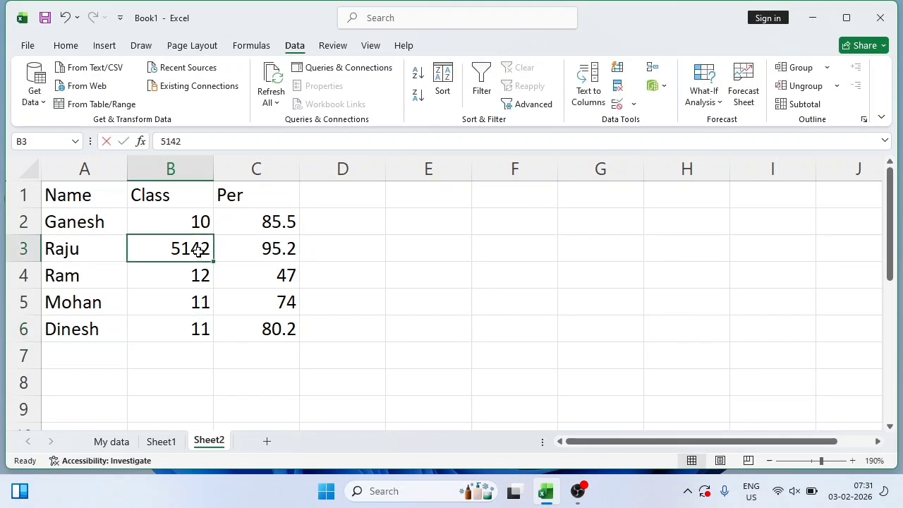
pyautogui.write('12')
pyautogui.click(196, 277)
pyautogui.write('8')
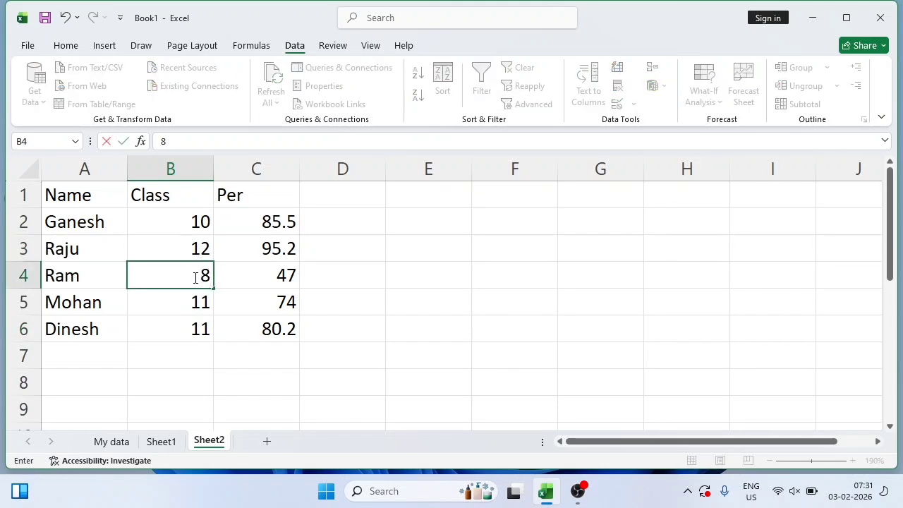
pyautogui.click(193, 302)
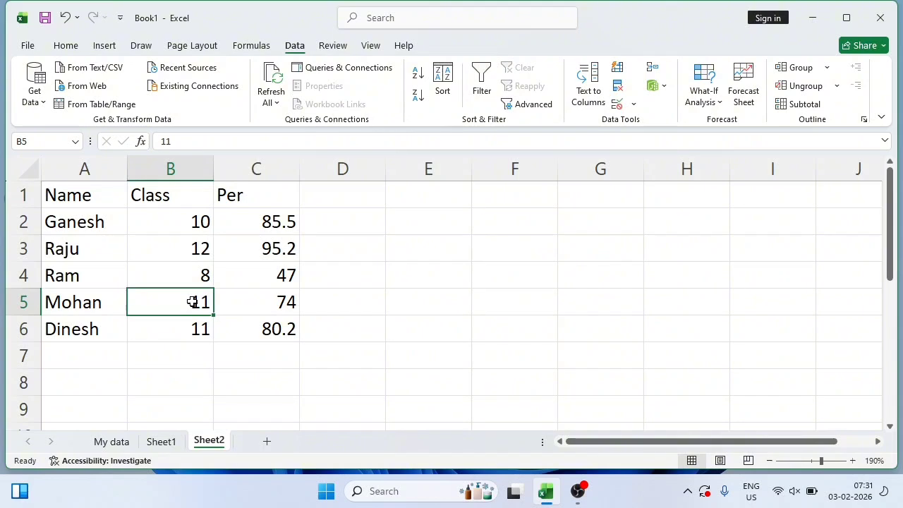
pyautogui.write('5')
pyautogui.click(228, 362)
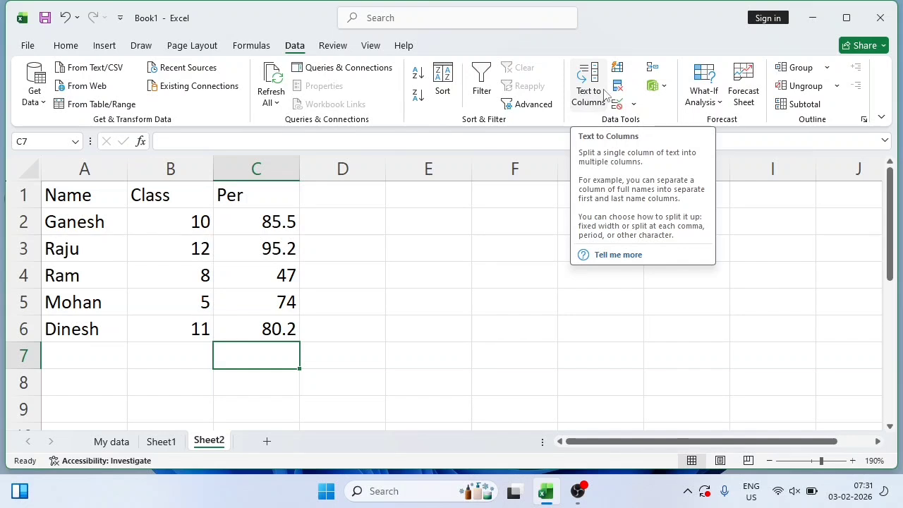
# Display the available data validation commands
pyautogui.click(634, 105)
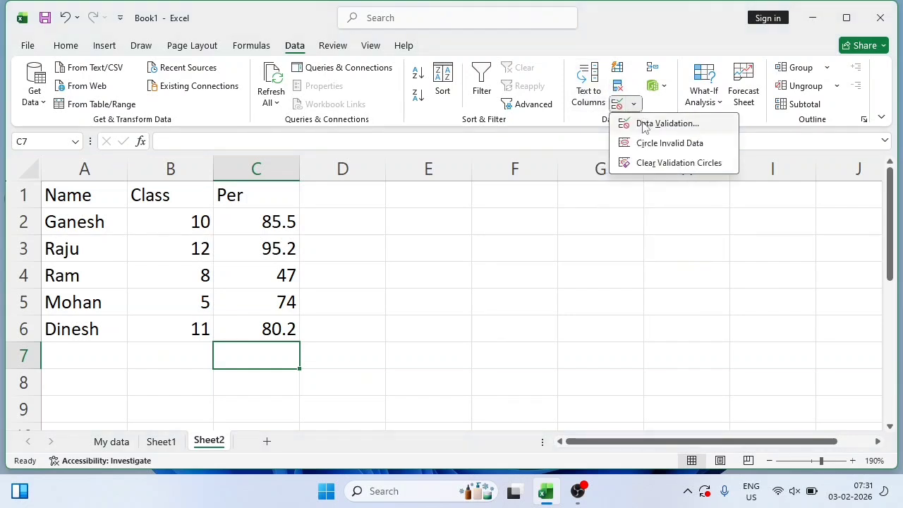